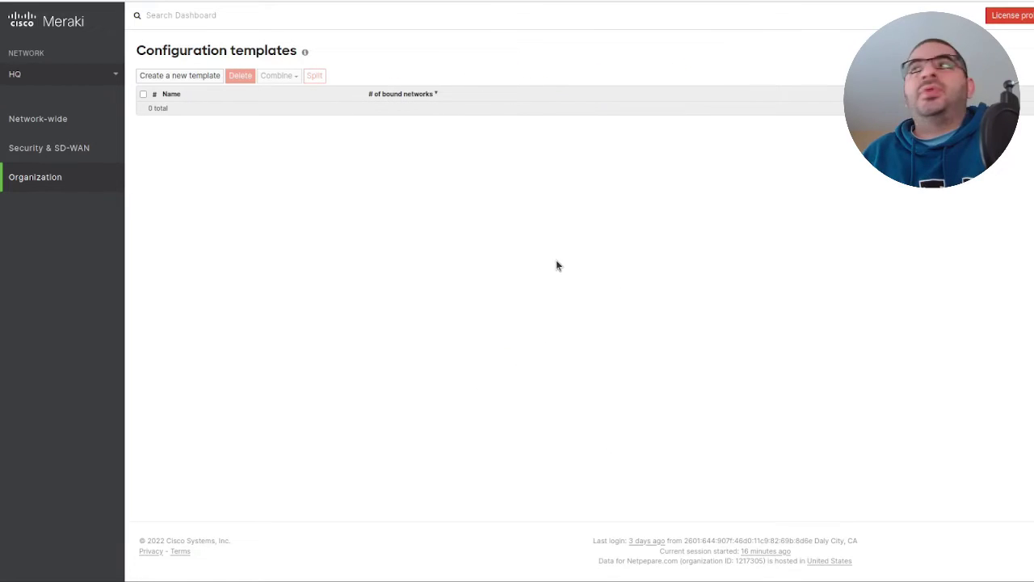
Step: Look over the network list and stay on the HQ network
mouse_move(52, 121)
left_click(57, 73)
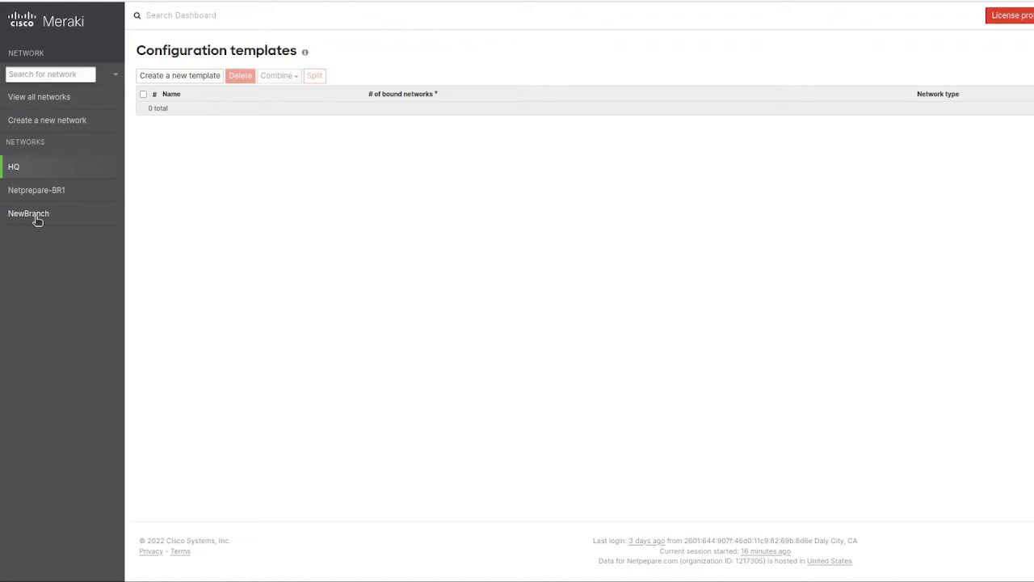
left_click(388, 234)
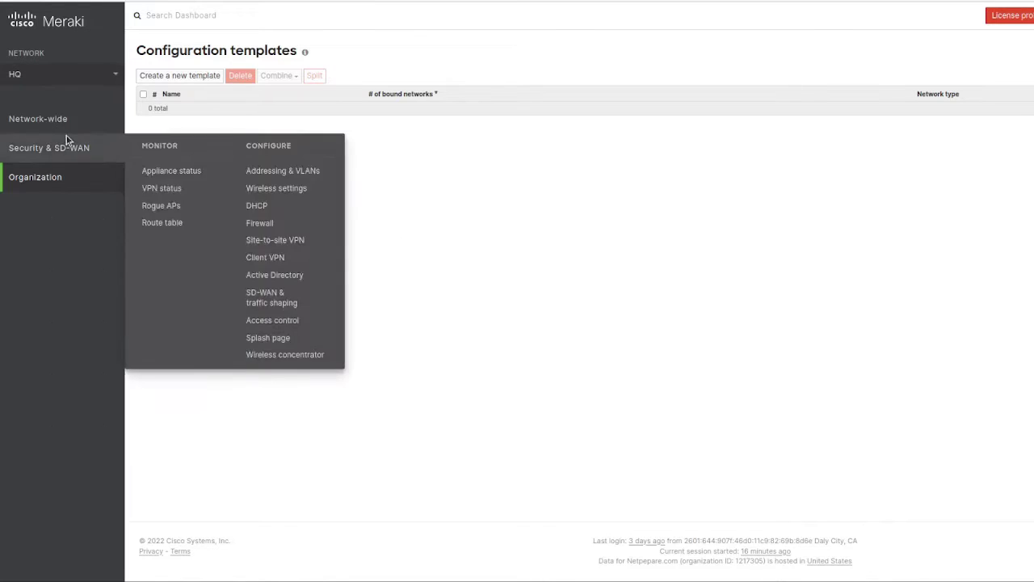
mouse_move(71, 191)
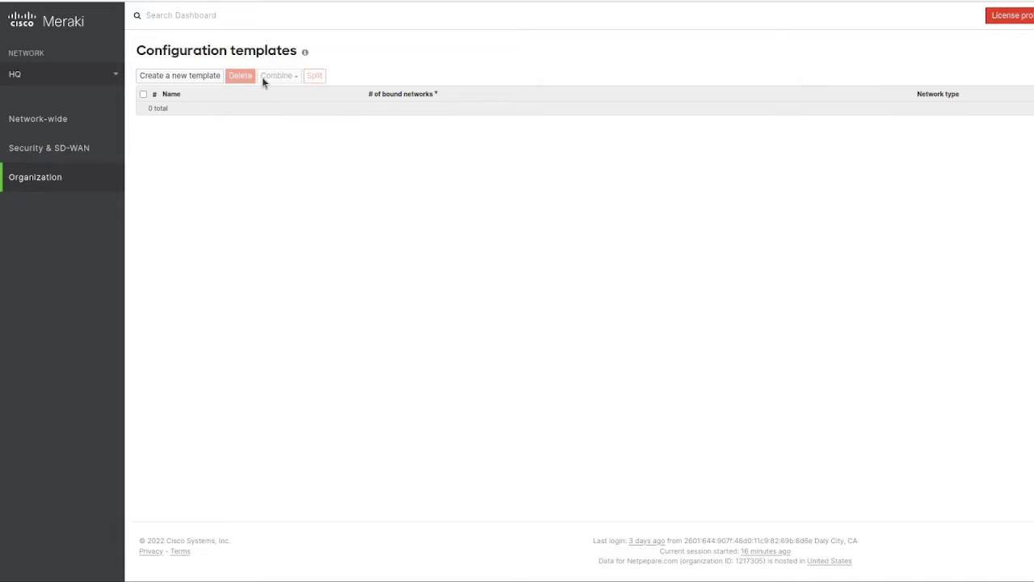
Step: Create a configuration template named NetPrepareBanch, copying settings from Netprepare-BR1
left_click(195, 75)
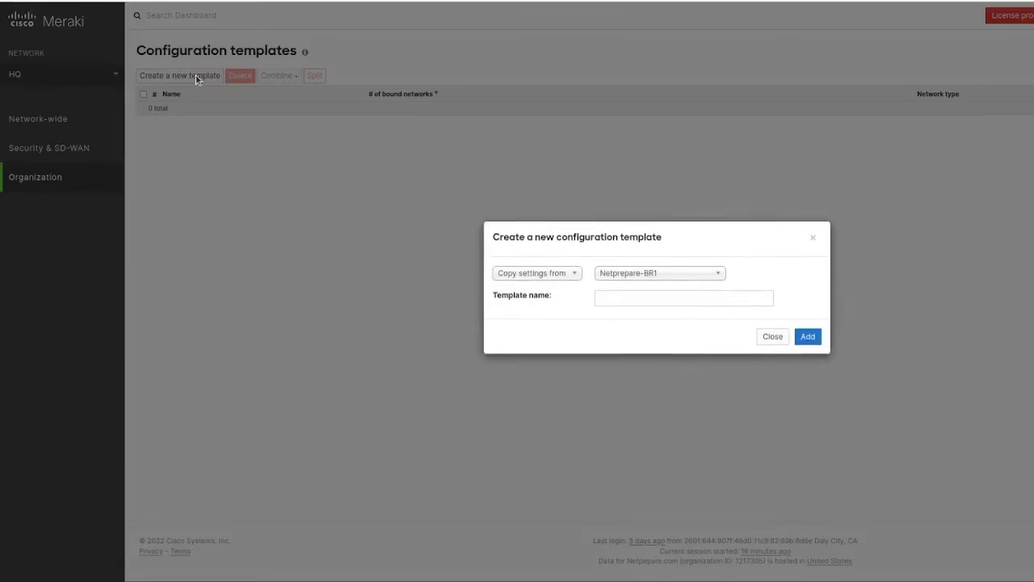
left_click(685, 279)
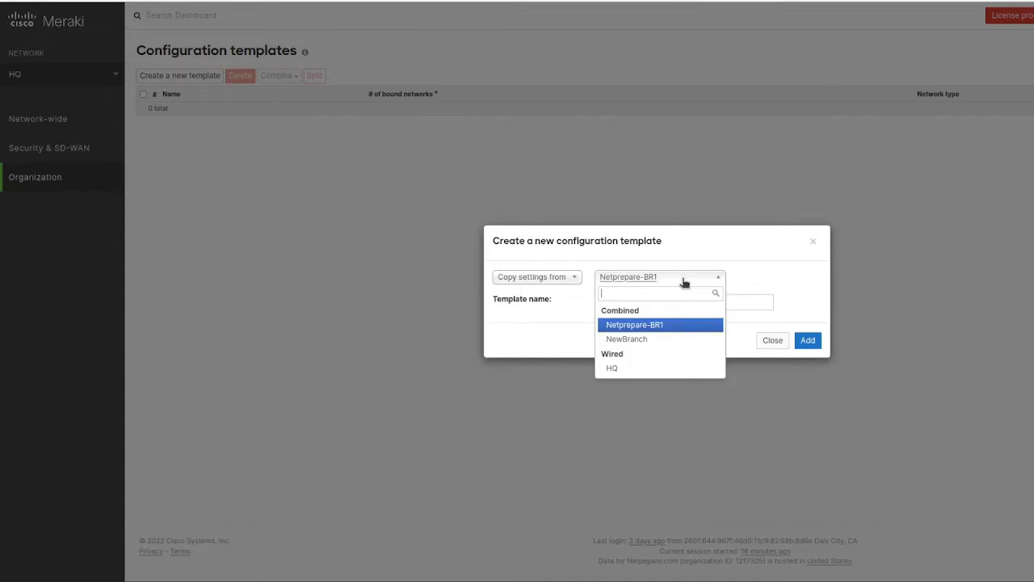
left_click(686, 324)
left_click(735, 301)
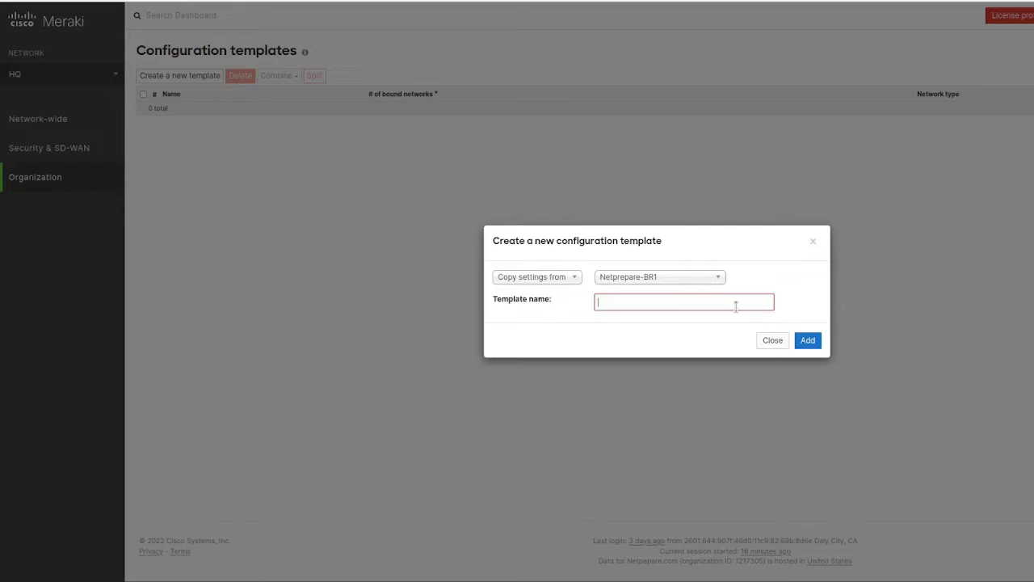
type("NetPrepareBanch")
left_click(808, 340)
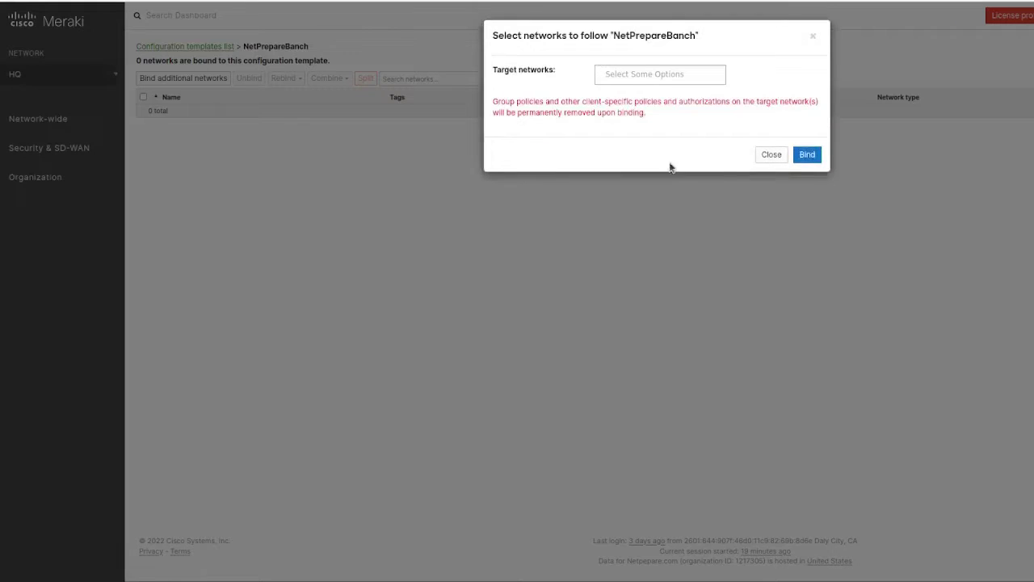
Step: Bind the NewBranch network to the new template
left_click(647, 73)
left_click(655, 149)
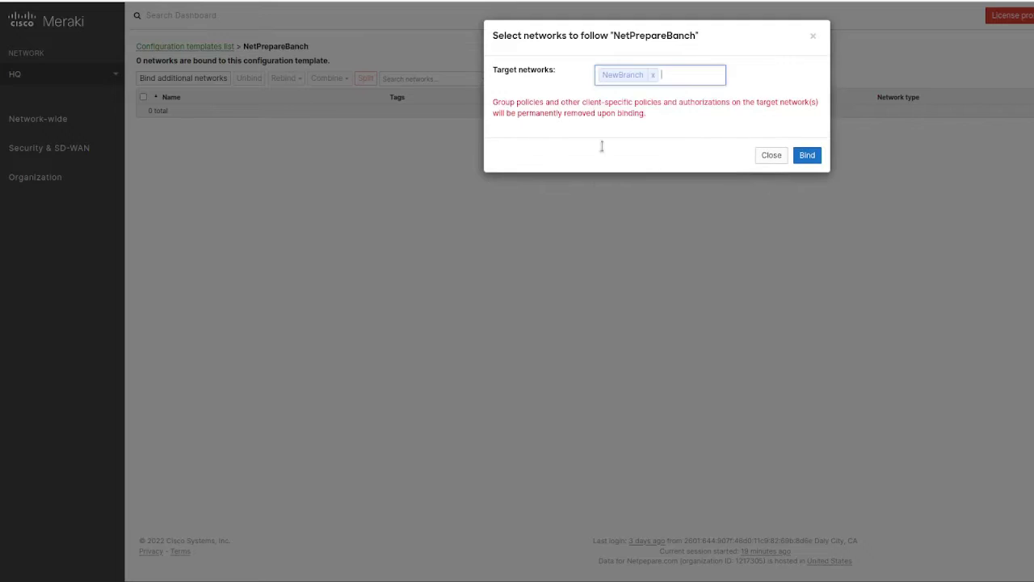
left_click(805, 157)
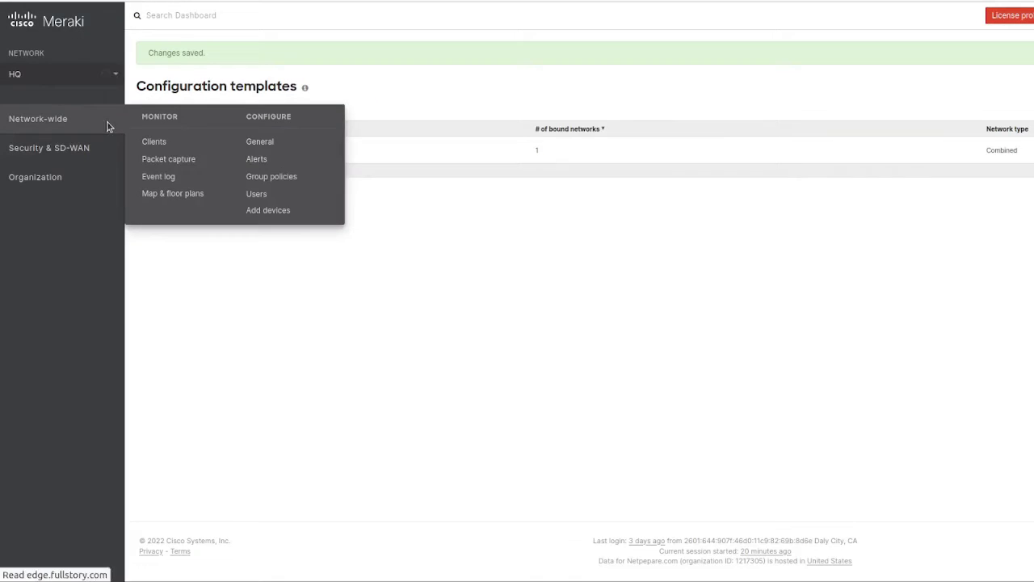
Step: Switch to the NetPrepareBanch template and scroll its Addressing & VLANs page to the VLAN table
left_click(99, 76)
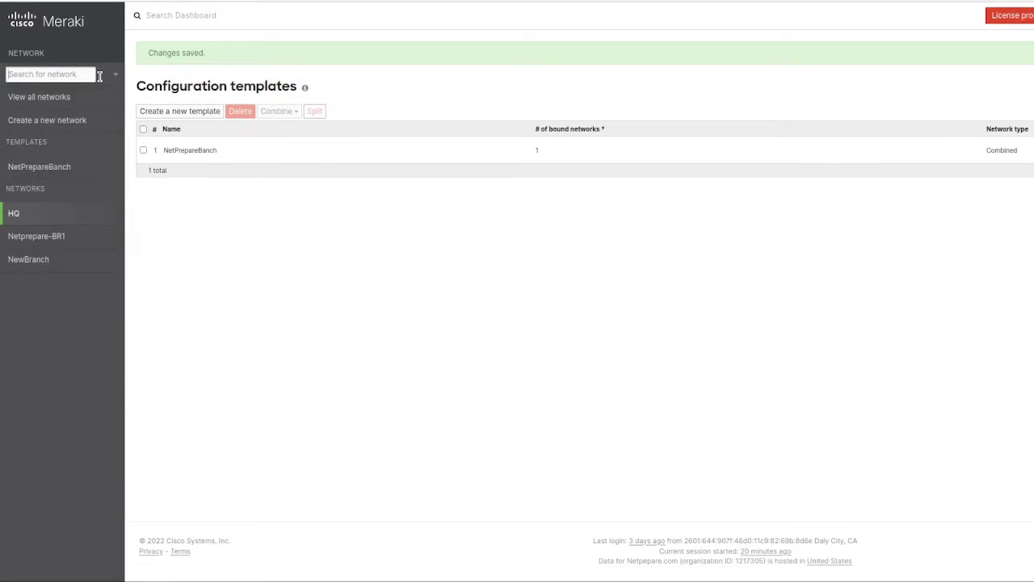
left_click(46, 170)
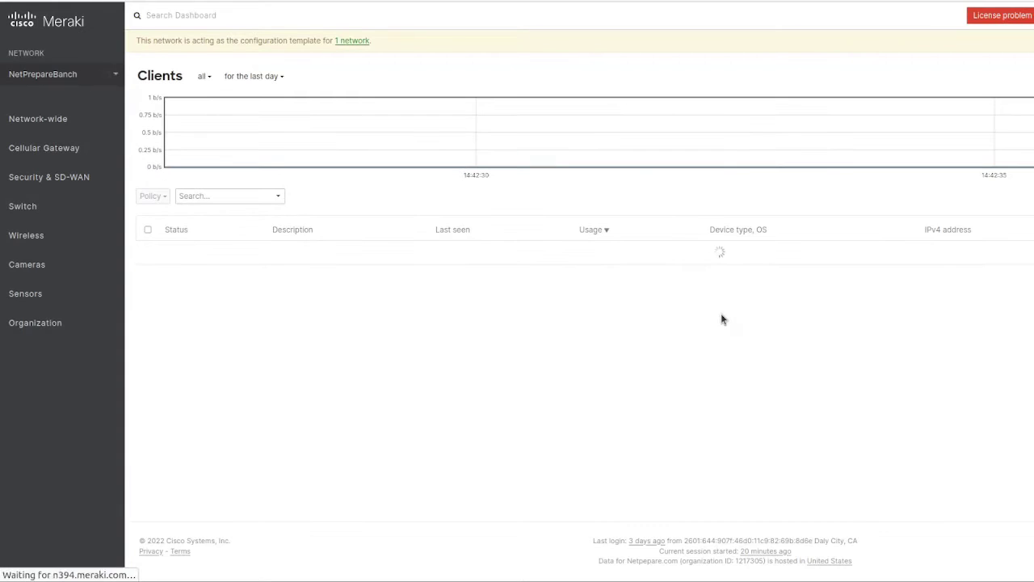
mouse_move(103, 183)
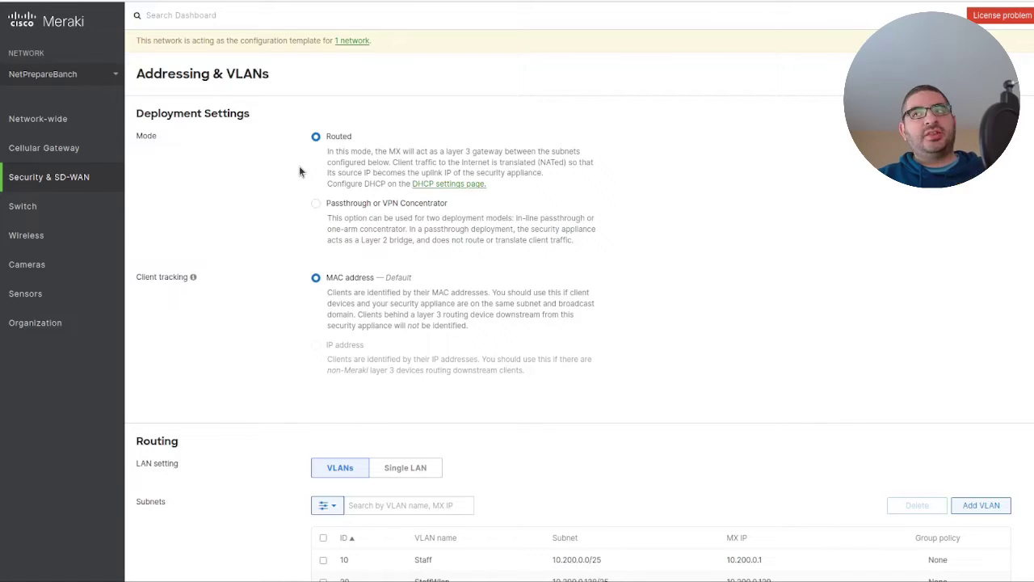
scroll(674, 354, "down", 5)
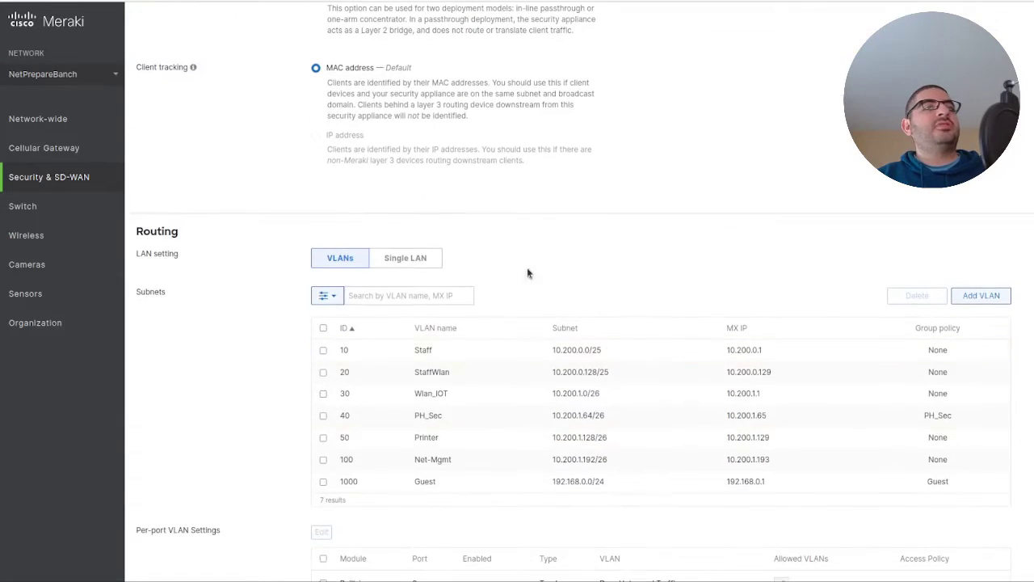
scroll(566, 363, "down", 2)
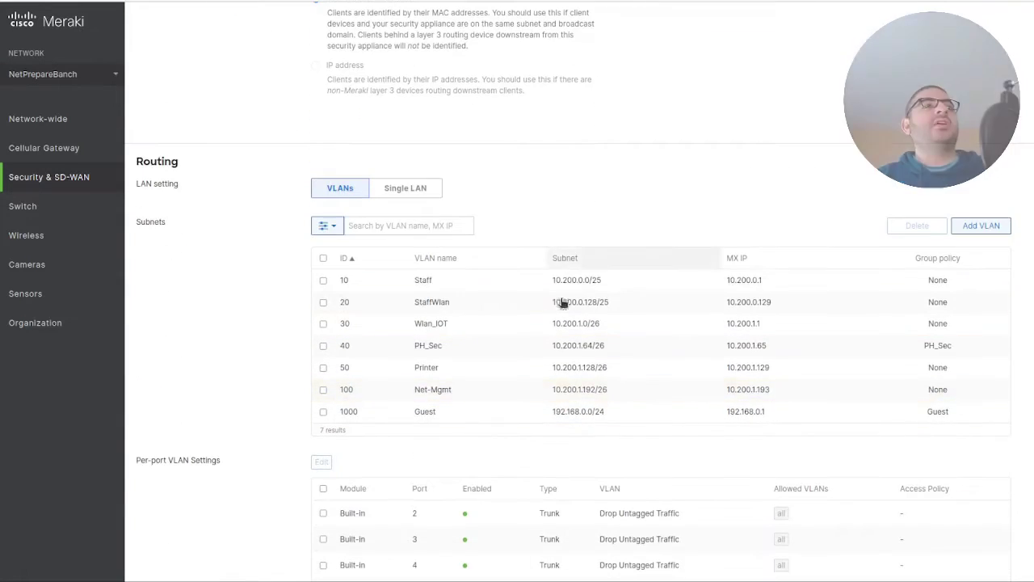
Step: Make the Staff and StaffWlan VLANs unique, using the 10.222.0.0/16 pool
left_click(606, 288)
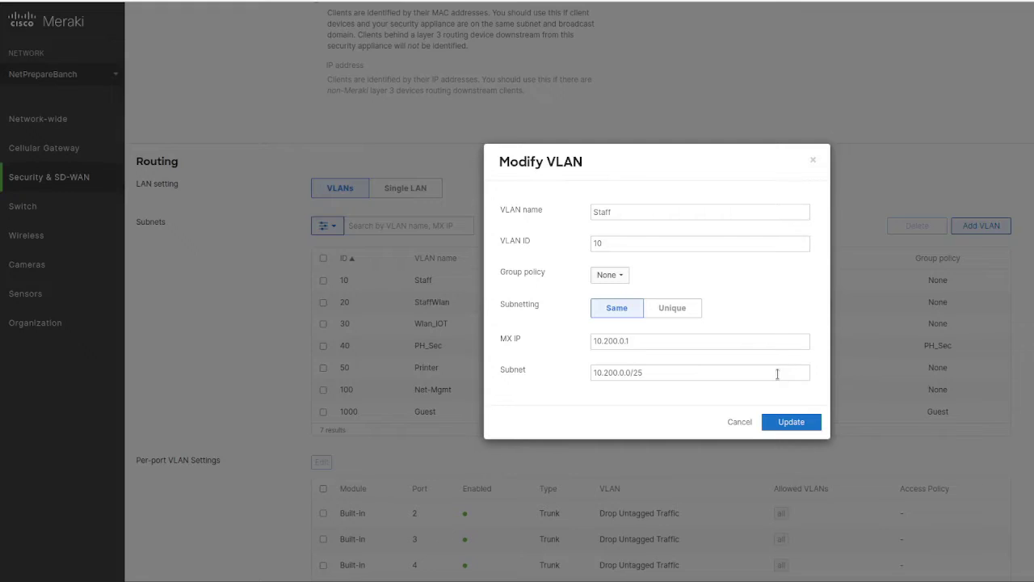
left_click(693, 310)
left_click(645, 371)
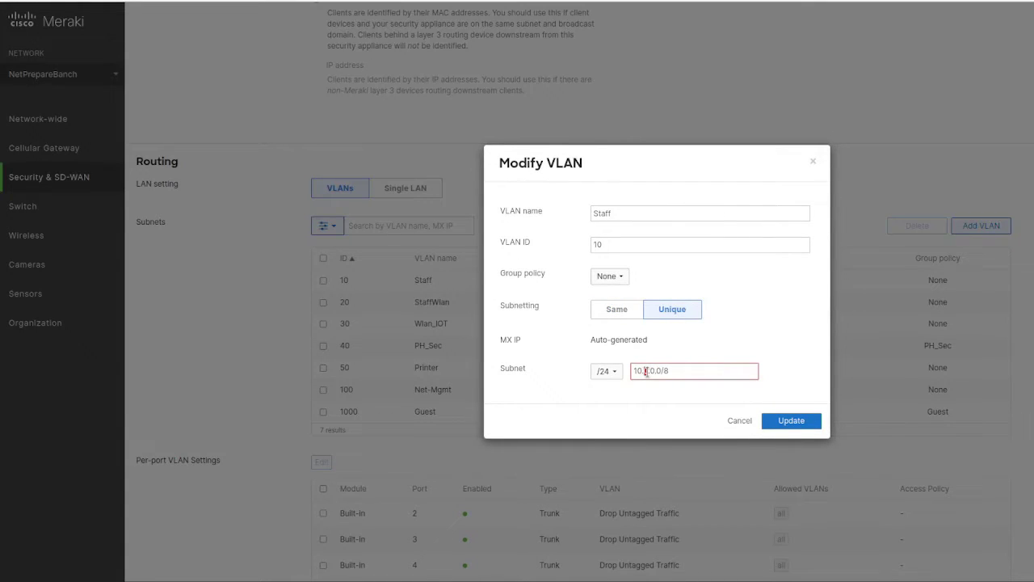
type("222")
key("Delete")
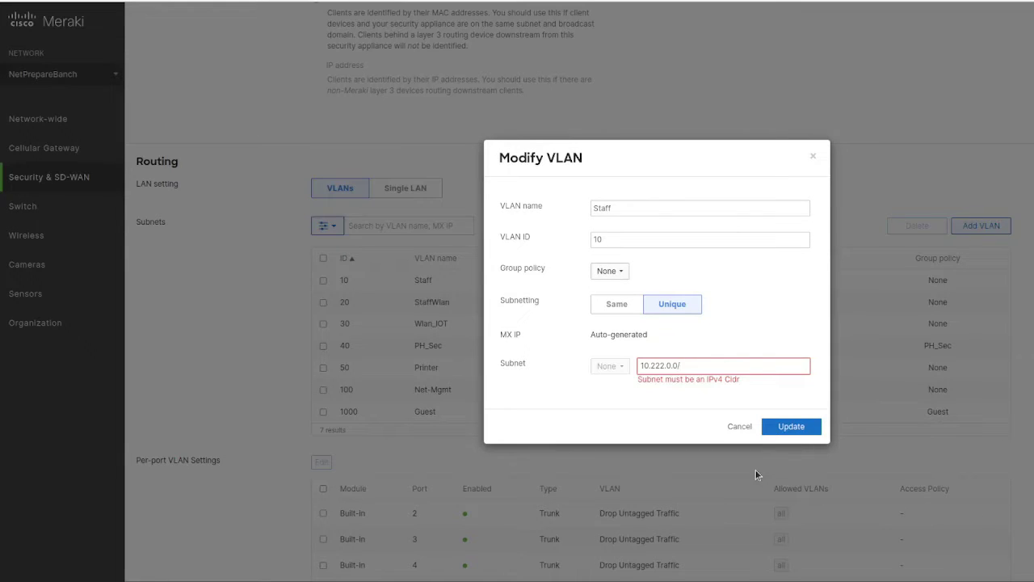
type("18")
key("ctrl+a")
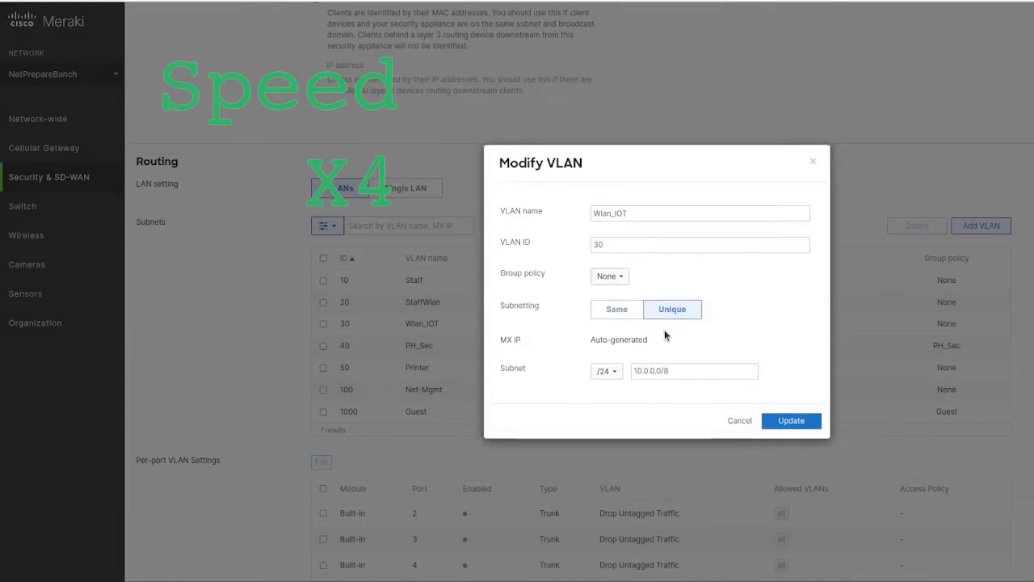
Step: Give the Wlan_IOT and PH_Sec VLANs unique /25 subnets
left_click(606, 371)
key("Escape")
key("Escape")
left_click(610, 347)
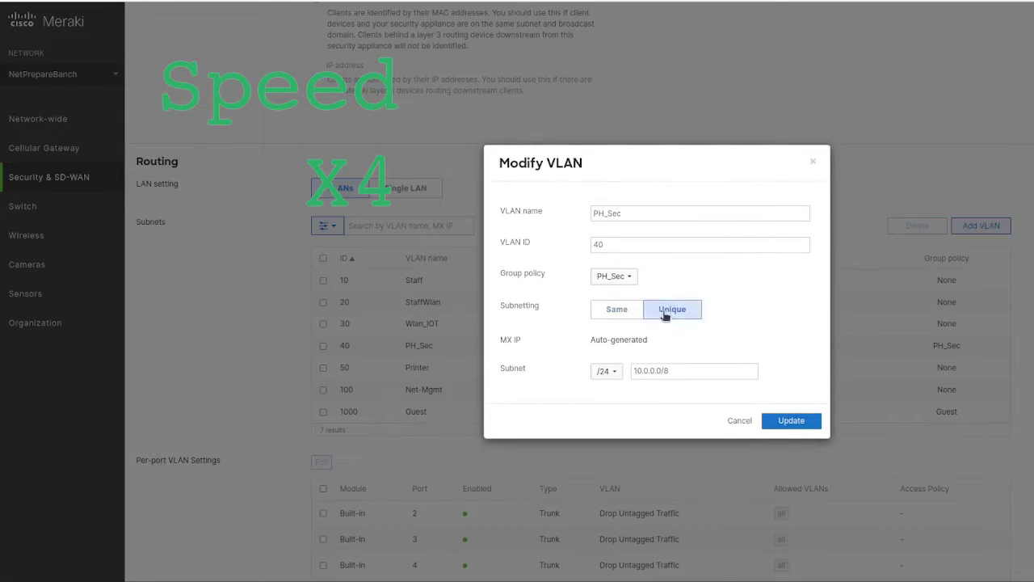
left_click(664, 314)
left_click(606, 371)
scroll(605, 350, "down", 3)
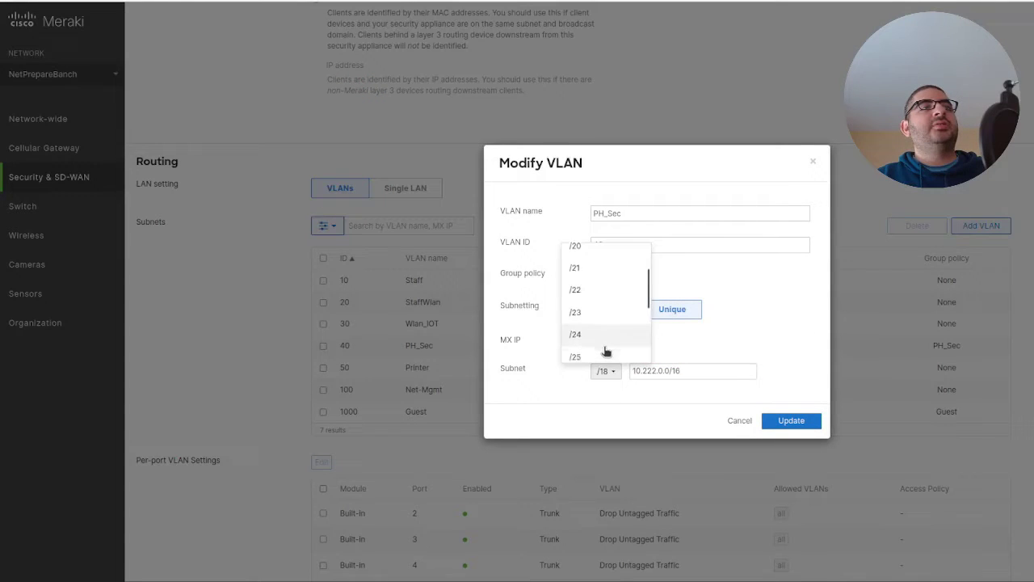
scroll(606, 351, "down", 1)
left_click(603, 312)
left_click(778, 421)
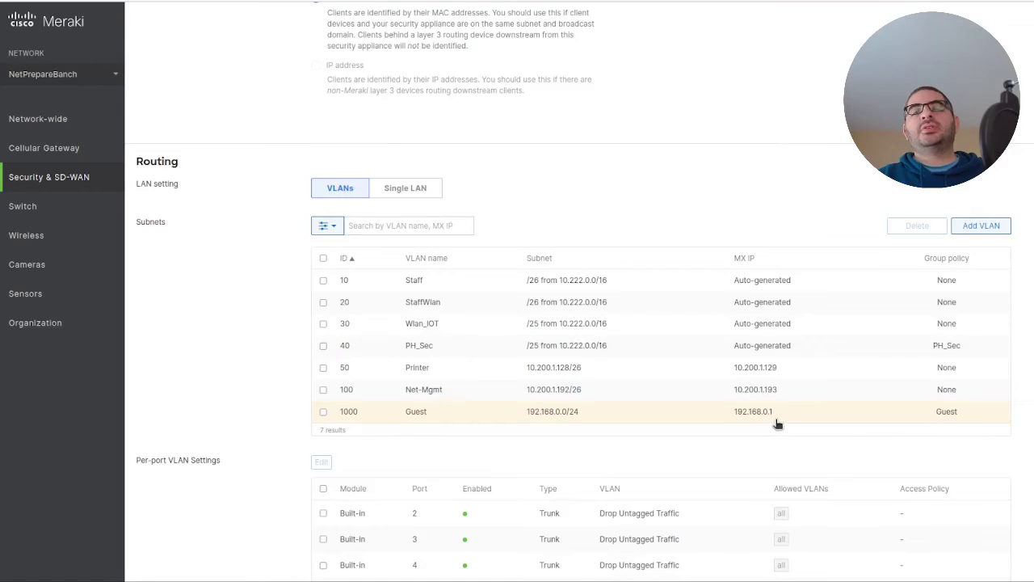
Step: Make the Printer VLAN a unique /25 subnet from the 10.222.0.0/16 pool
left_click(582, 368)
left_click(661, 314)
left_click(683, 371)
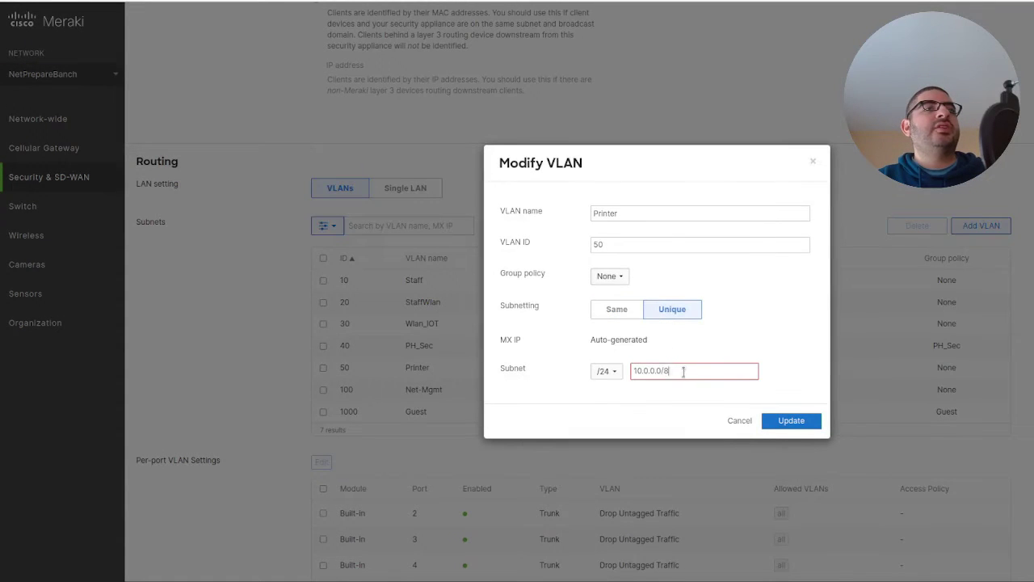
key("ctrl+a")
type("10.222.0.0/16")
left_click(608, 371)
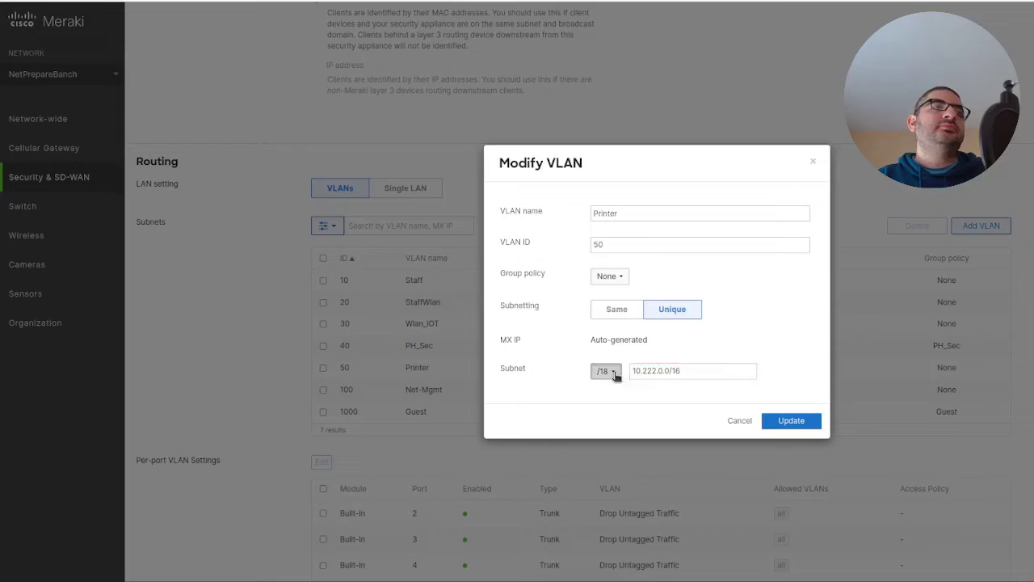
scroll(614, 341, "down", 3)
left_click(603, 315)
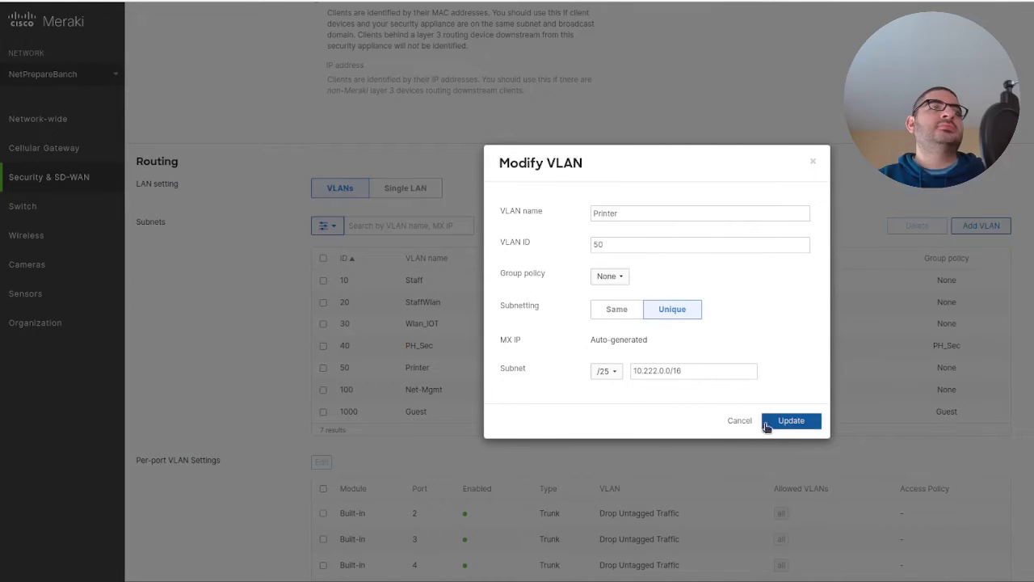
left_click(788, 422)
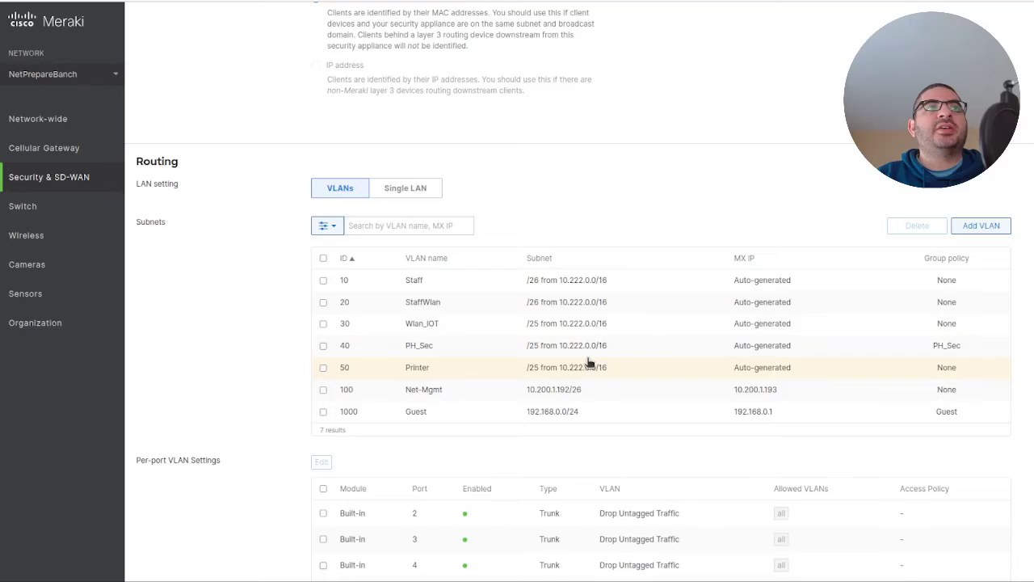
Step: Change the StaffWlan pool to 10.223.0.0/16 and the Staff pool to 10.224.0.0/16
left_click(589, 302)
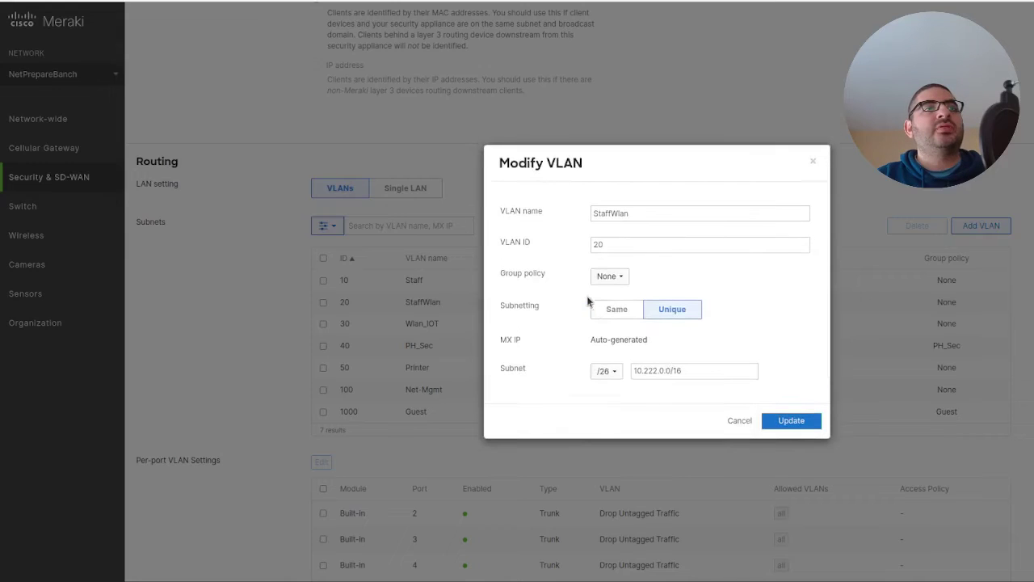
left_click(657, 370)
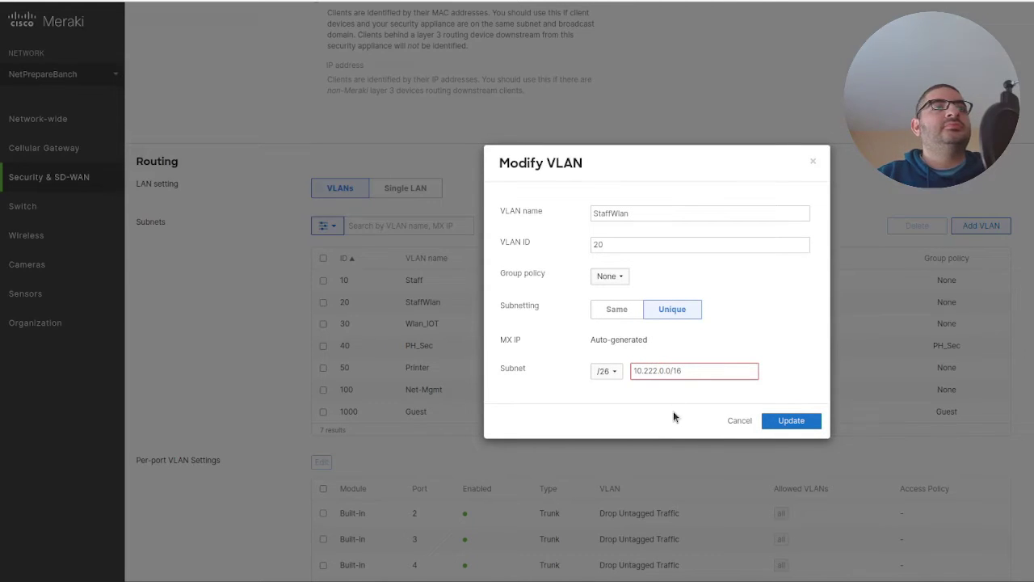
key("BackSpace")
type("3")
key("Return")
left_click(602, 285)
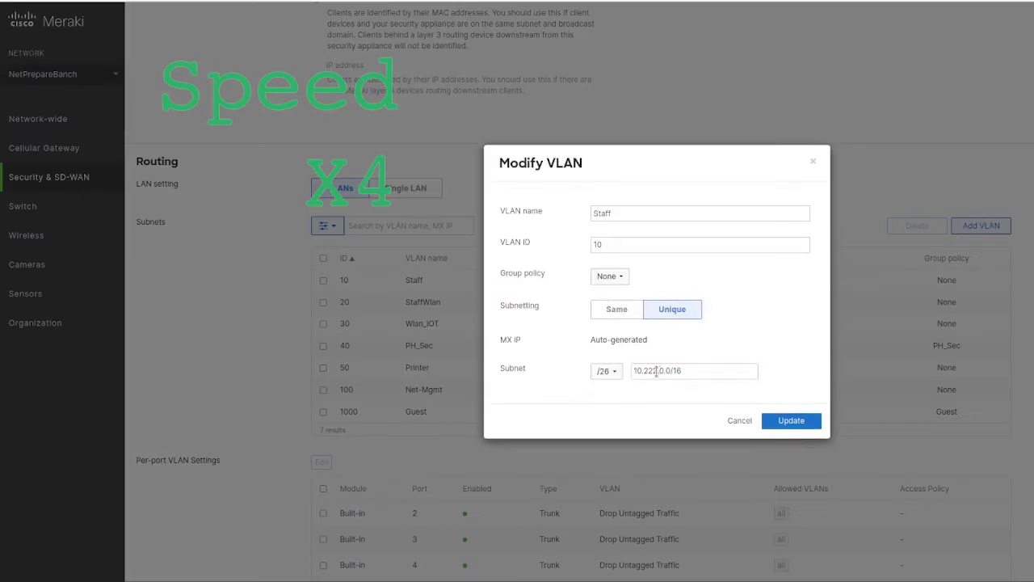
left_click(657, 370)
key("BackSpace")
type("4")
key("Return")
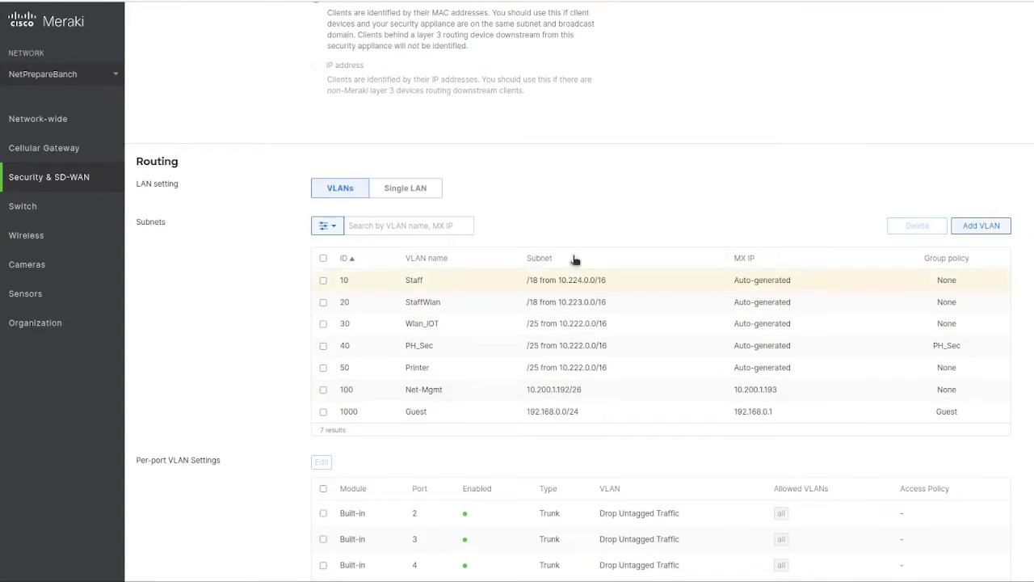
Step: Set the Staff and StaffWlan subnet sizes to /26
left_click(534, 286)
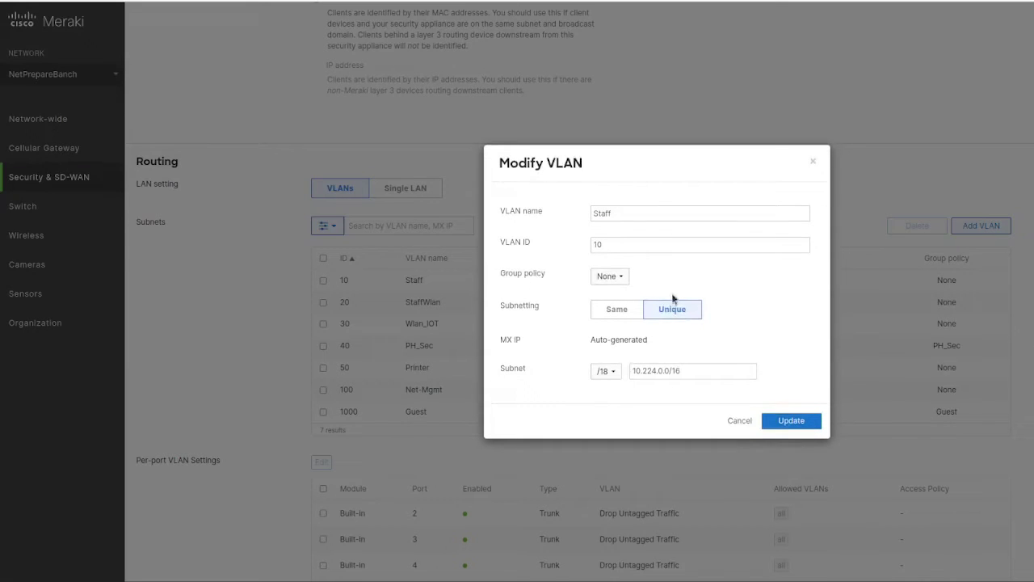
left_click(608, 370)
scroll(603, 343, "down", 3)
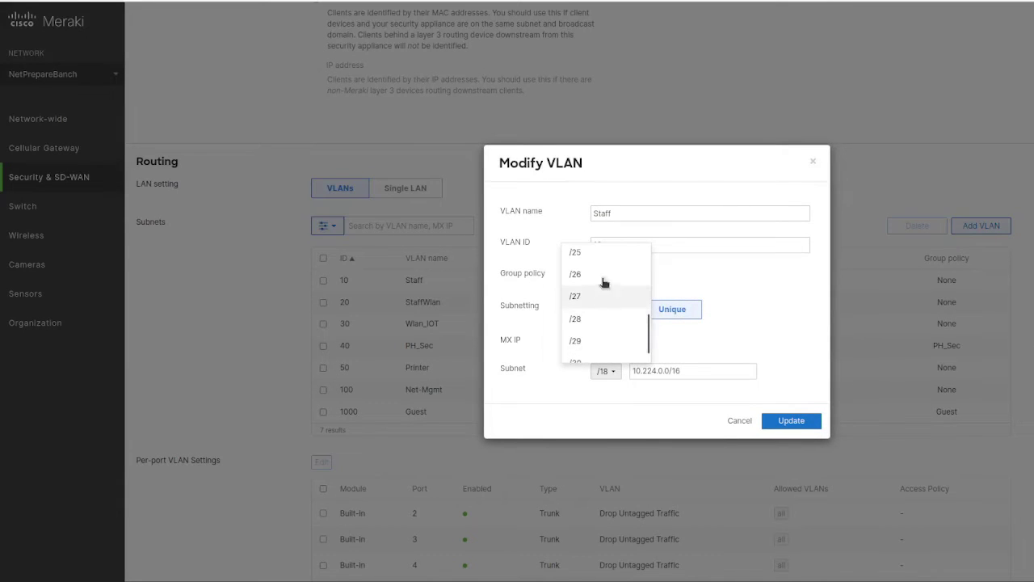
left_click(605, 279)
left_click(791, 420)
left_click(566, 301)
left_click(608, 370)
scroll(606, 332, "down", 3)
left_click(602, 331)
left_click(791, 420)
Step: Make Net-Mgmt a unique /27 subnet
left_click(566, 324)
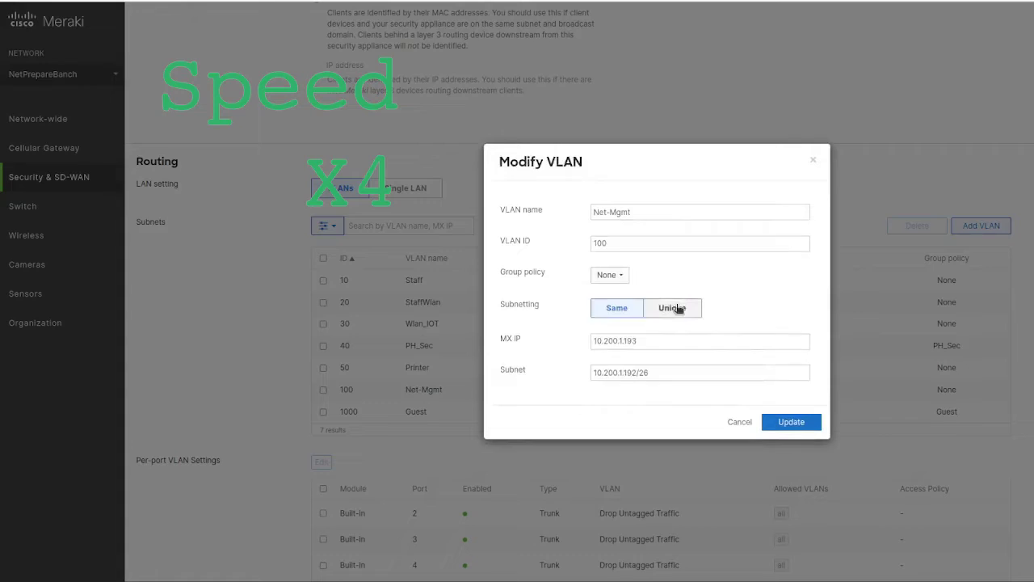
left_click(673, 309)
left_click(608, 370)
left_click(598, 293)
left_click(791, 420)
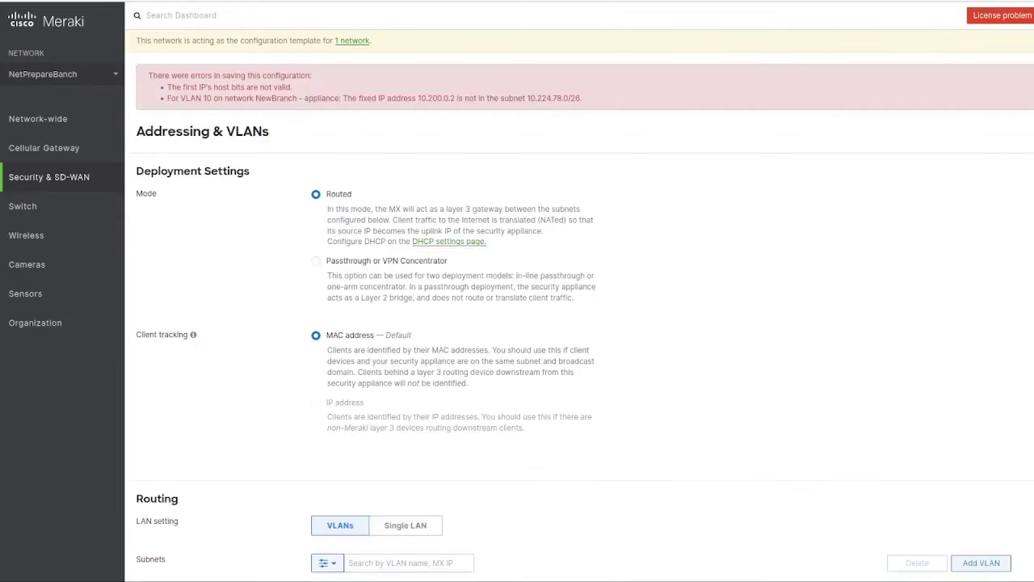
Step: Review the VLAN 10 fixed-IP error and check the Staff VLAN settings without changing them
triple_click(381, 95)
scroll(613, 153, "down", 4)
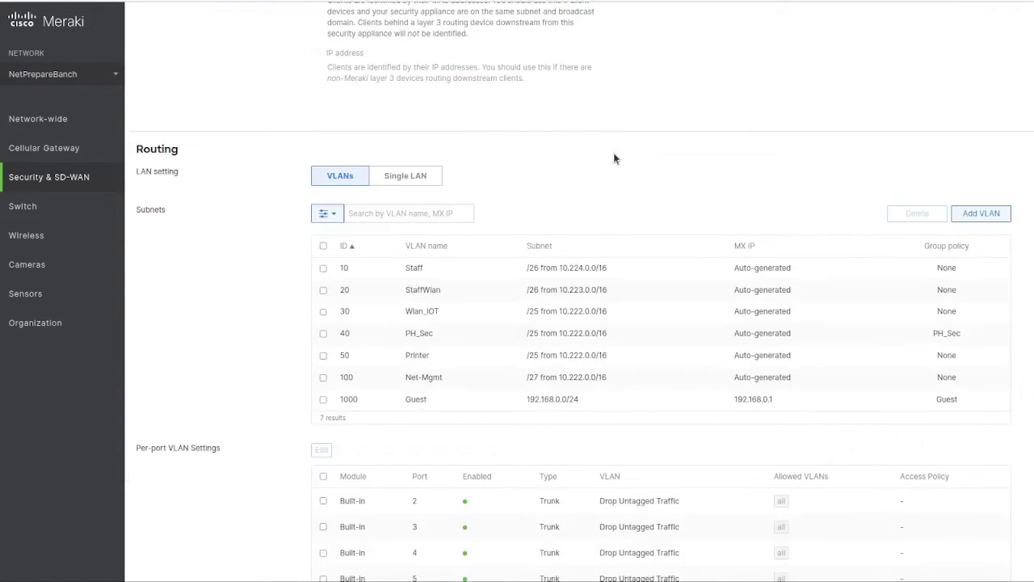
left_click(676, 274)
left_click(734, 421)
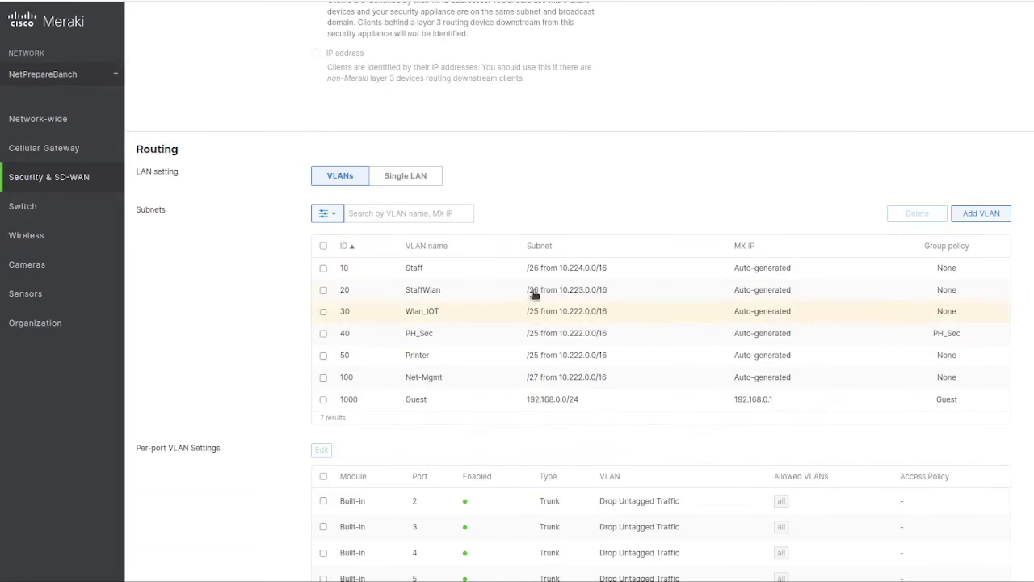
Step: Delete the Staff VLAN with ID 10
left_click(323, 267)
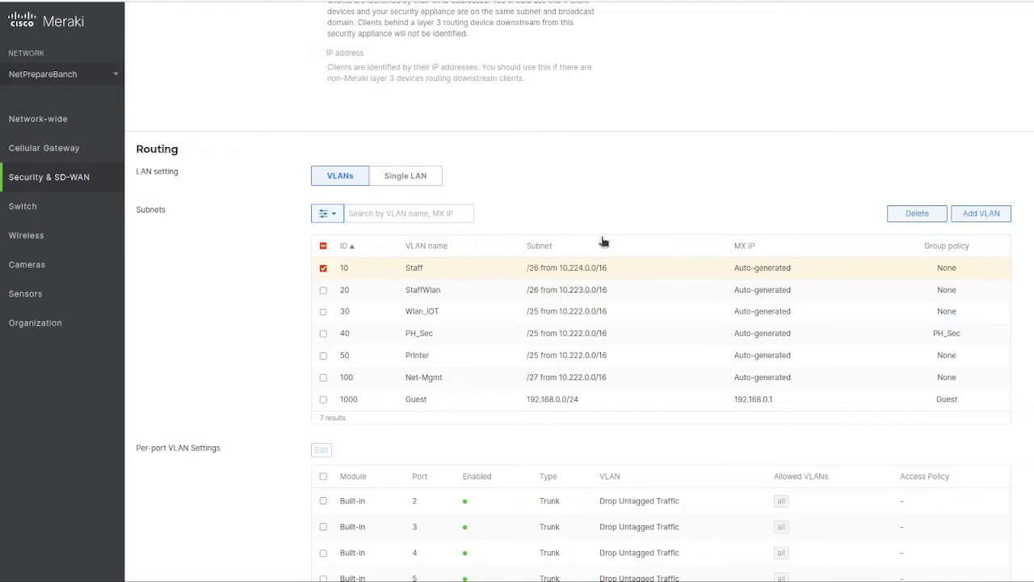
left_click(915, 215)
left_click(810, 340)
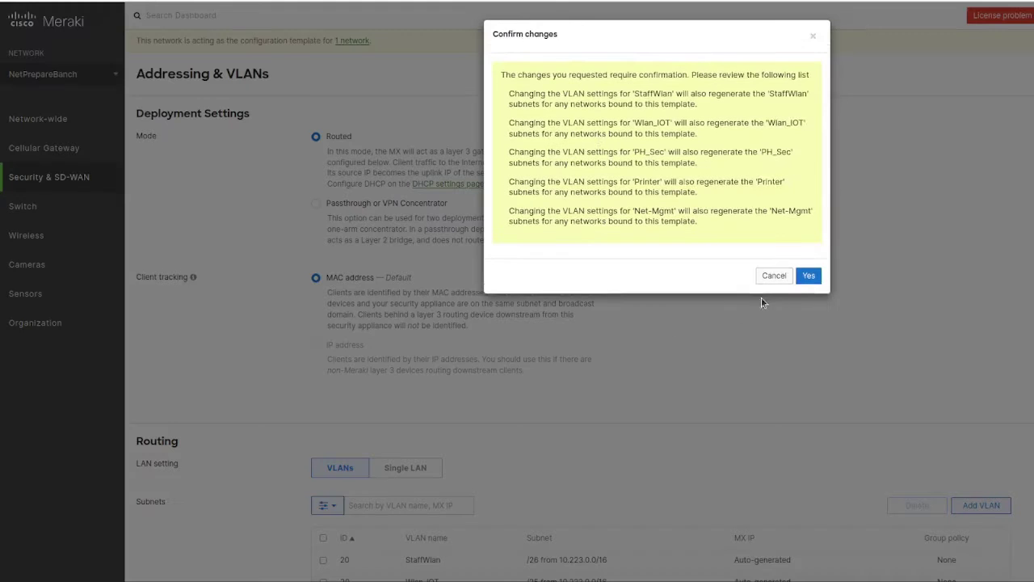
Step: Confirm the saved changes, then add VLAN 'Staff' with ID 10 and a unique /26 subnet
left_click(809, 276)
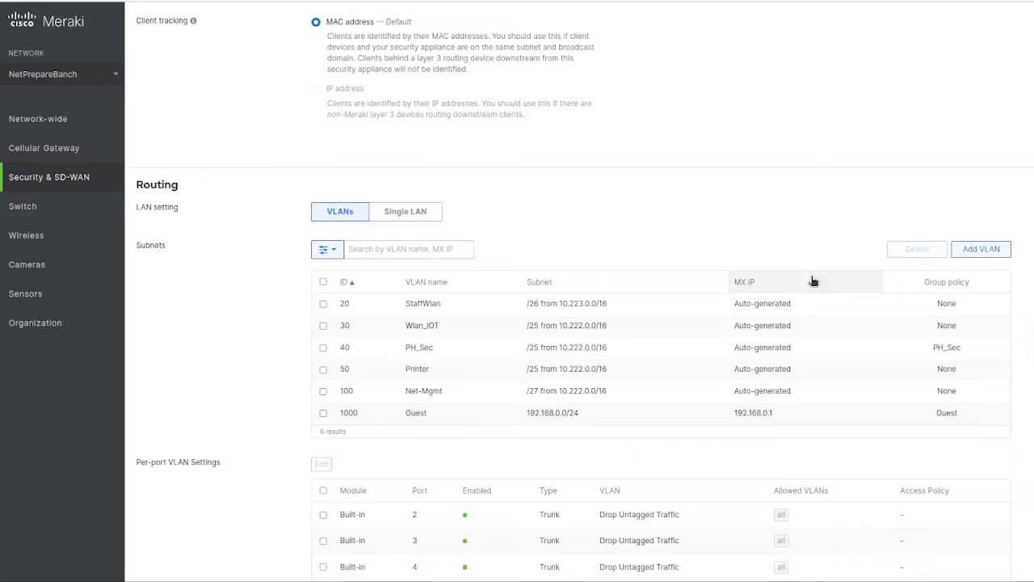
left_click(981, 249)
type("Staff")
key("Tab")
type("10")
key("Tab")
key("Tab")
key("Tab")
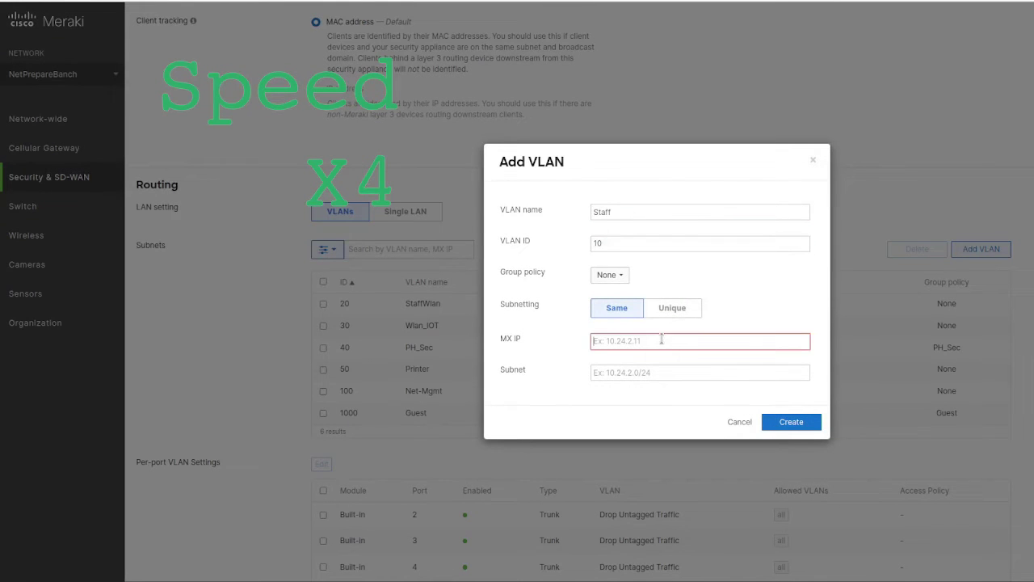
left_click(686, 307)
left_click(606, 371)
left_click(607, 337)
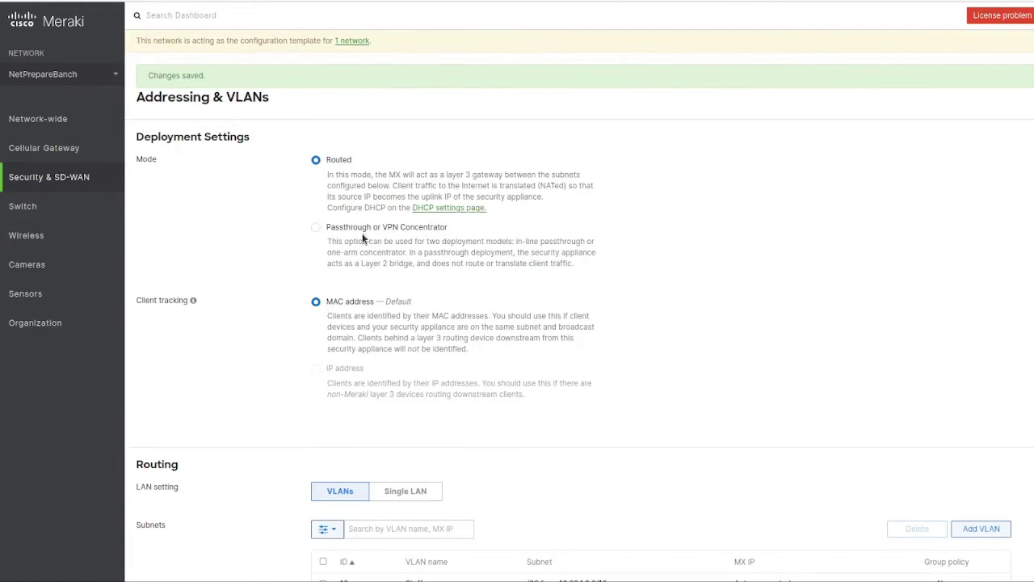
Step: On the DHCP page, reserve VLAN 10 addresses .1 to .5 with the comment 'firstIp' and save
mouse_move(111, 175)
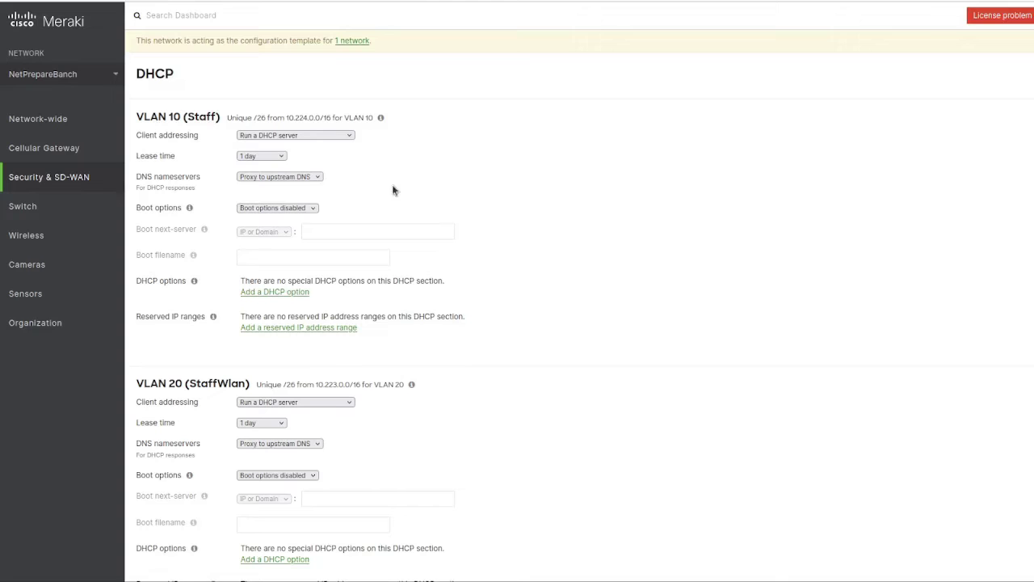
scroll(312, 265, "down", 5)
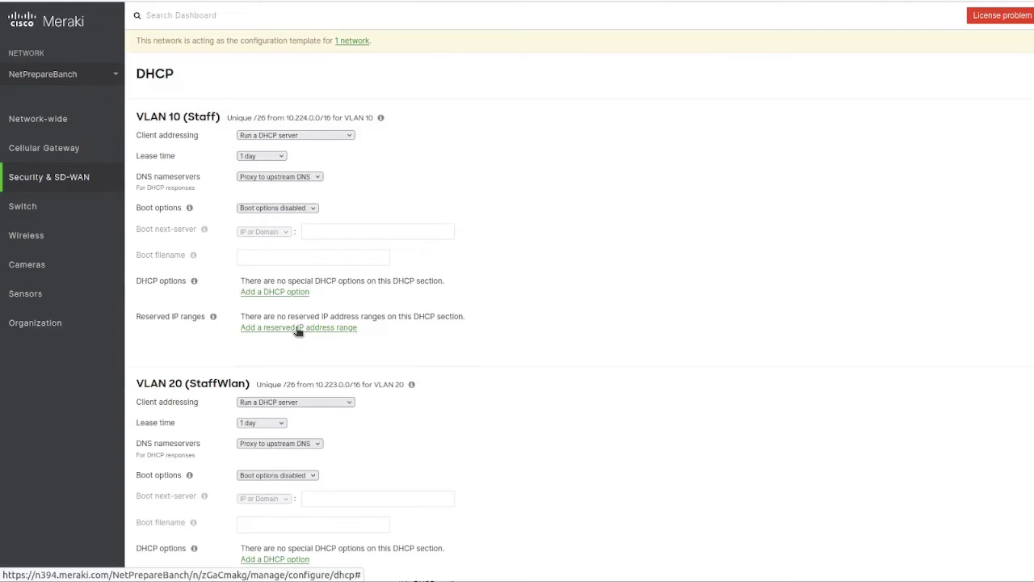
left_click(296, 330)
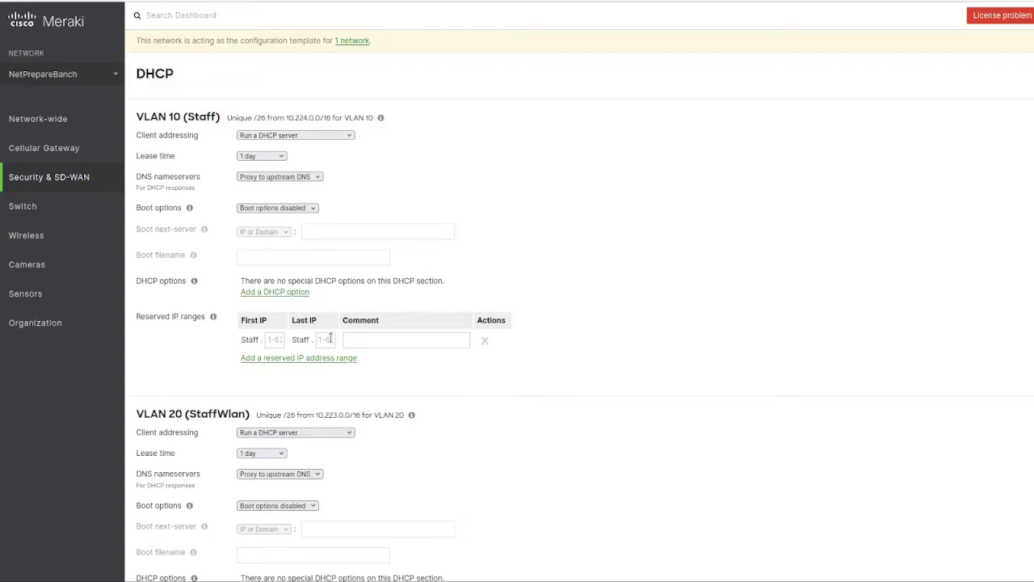
left_click(275, 341)
key("Tab")
left_click(403, 341)
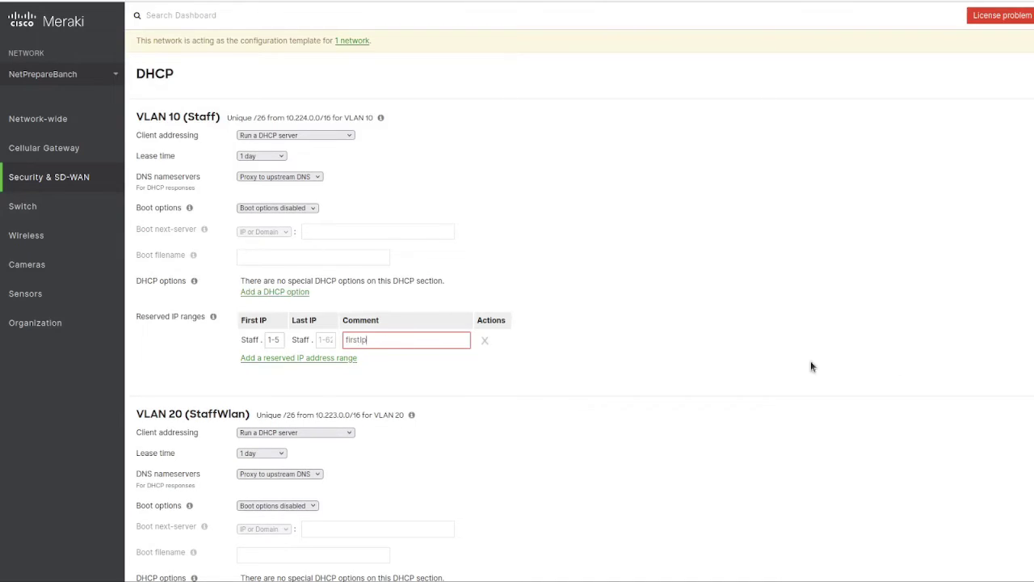
scroll(529, 434, "down", 20)
left_click(688, 490)
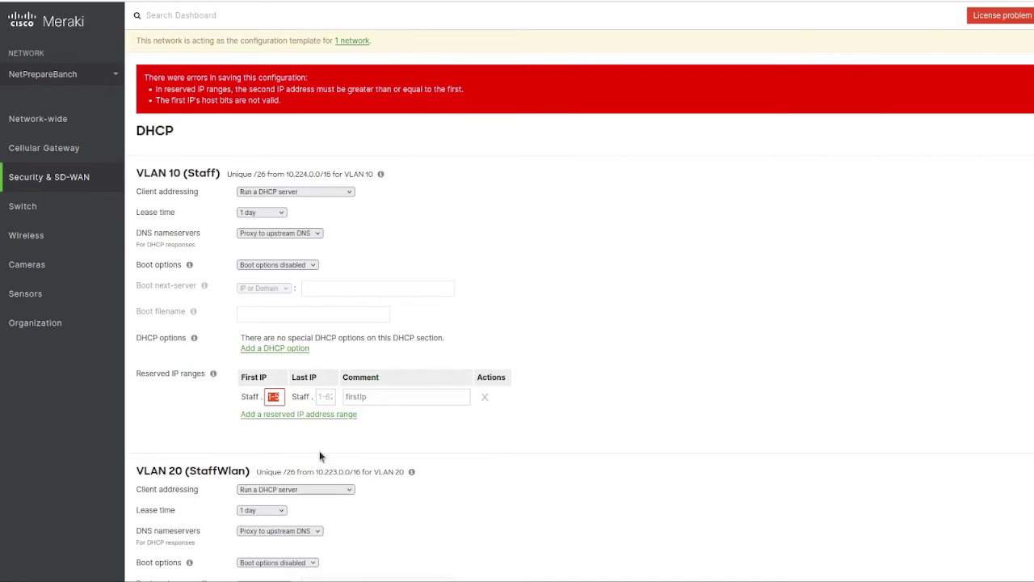
key("Tab")
type("5")
key("Return")
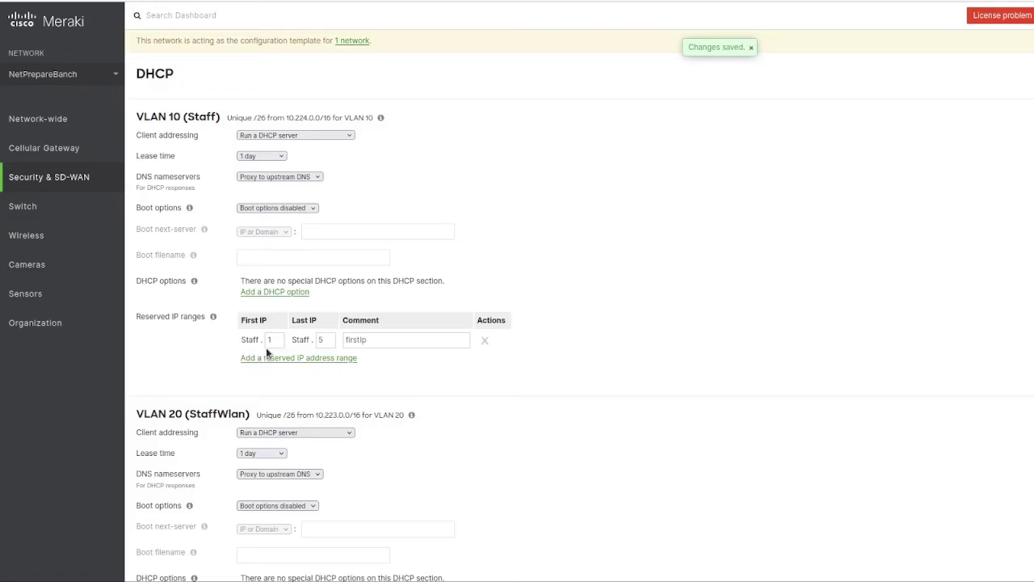
left_click(484, 340)
Step: Set the template's site-to-site VPN role to Spoke
mouse_move(101, 177)
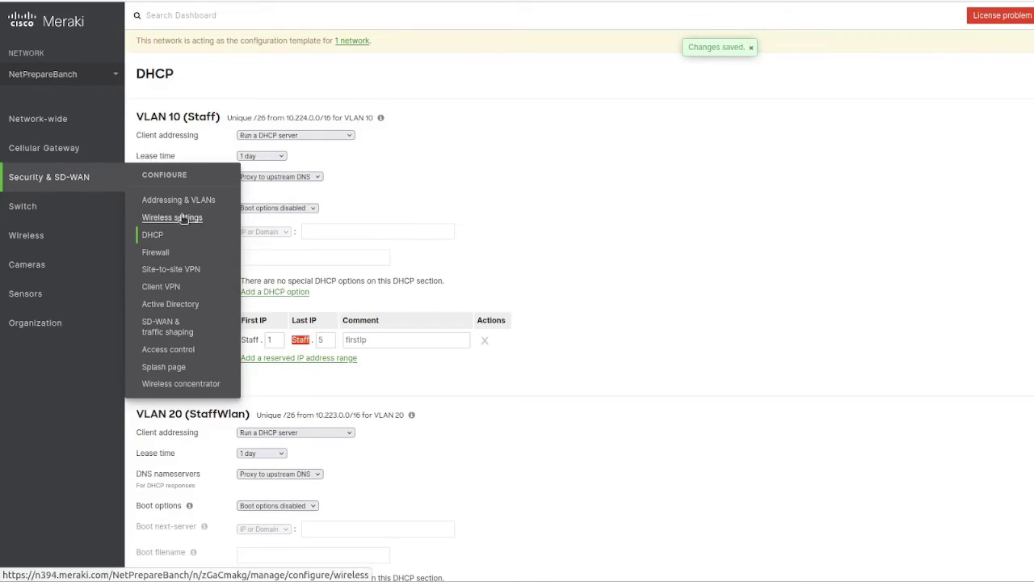
left_click(172, 277)
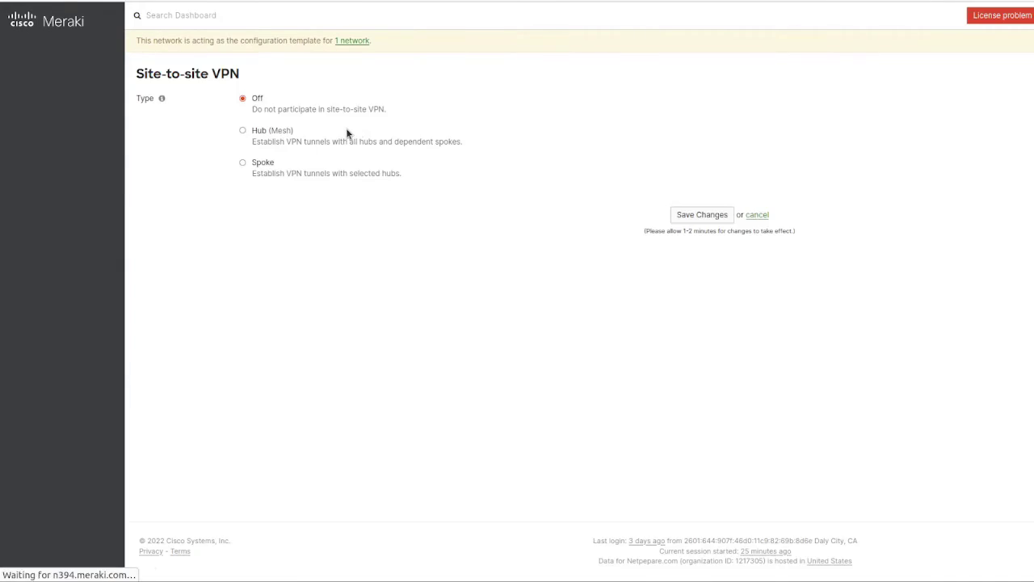
left_click(242, 163)
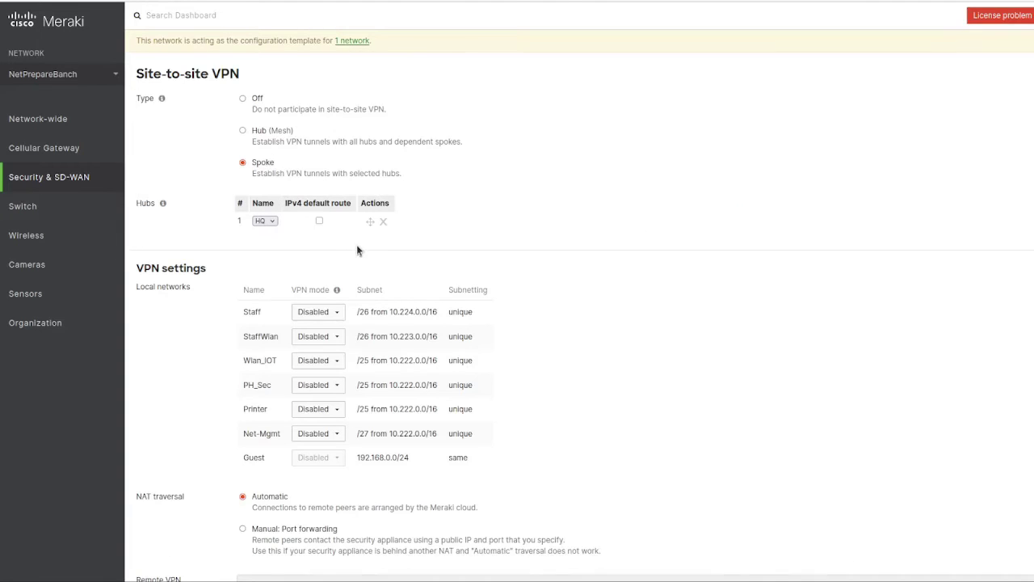
scroll(356, 244, "down", 1)
Step: Enable VPN for the Staff, StaffWlan and Wlan_IOT subnets
left_click(317, 312)
left_click(326, 293)
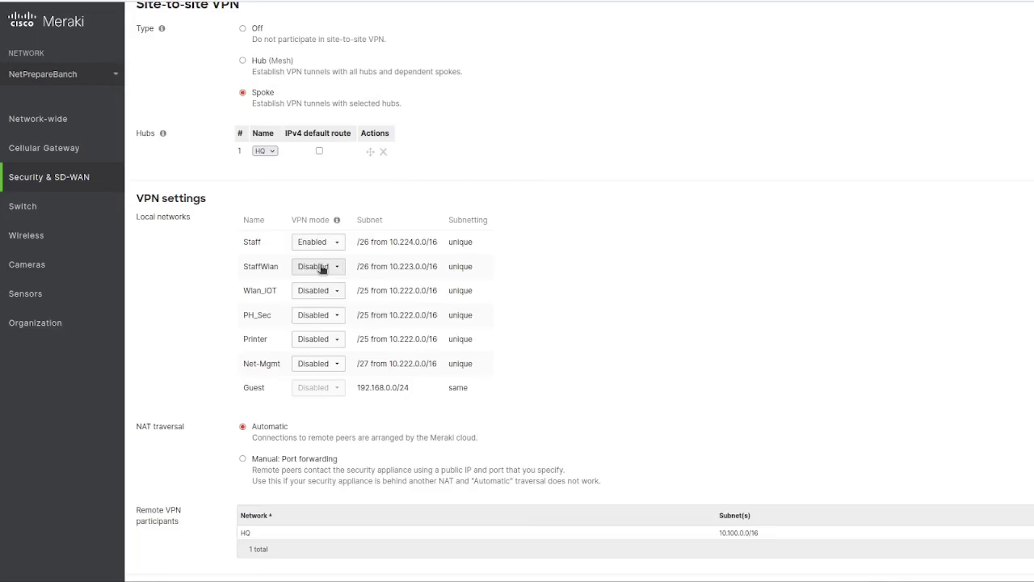
left_click(318, 266)
left_click(323, 317)
left_click(318, 290)
left_click(324, 341)
Step: Enable VPN for the PH_Sec, Printer and Net-Mgmt subnets and save the VPN settings
left_click(318, 314)
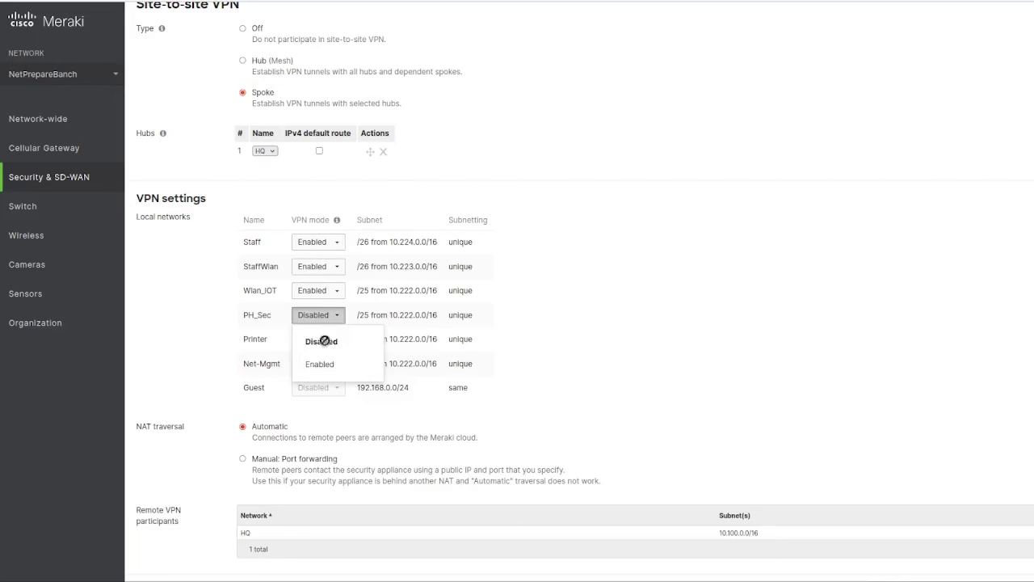
left_click(322, 364)
left_click(318, 339)
left_click(321, 388)
left_click(316, 365)
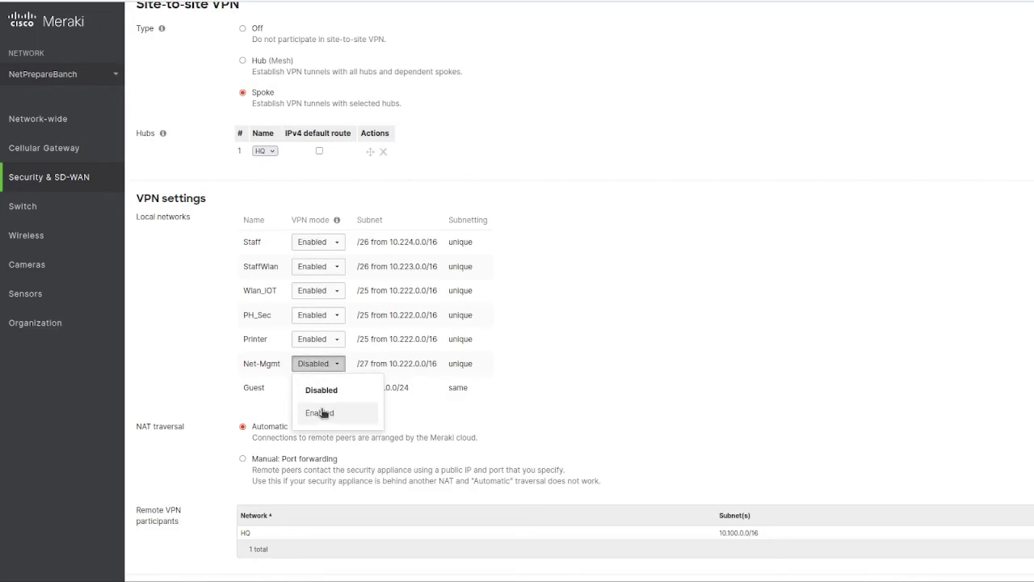
left_click(322, 413)
scroll(838, 409, "down", 3)
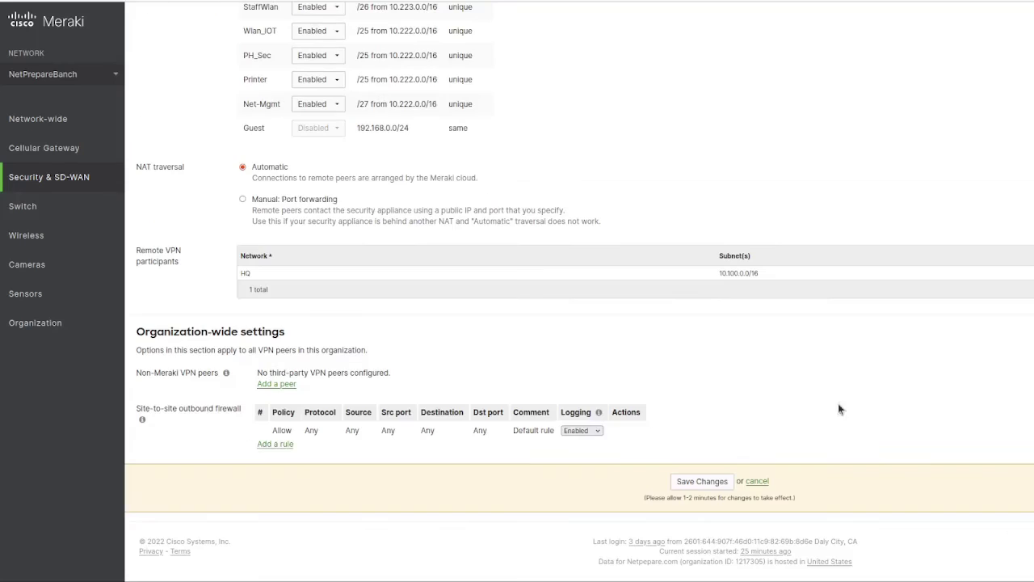
left_click(687, 481)
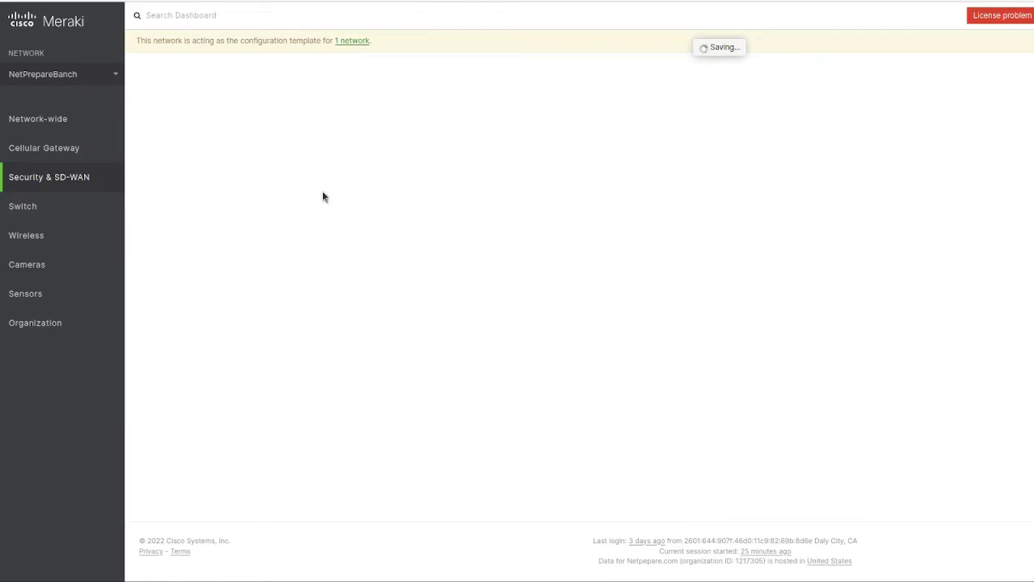
Step: Remove the 10.200.1.128/26 source from outbound firewall rules 1, 2 and 3
mouse_move(101, 182)
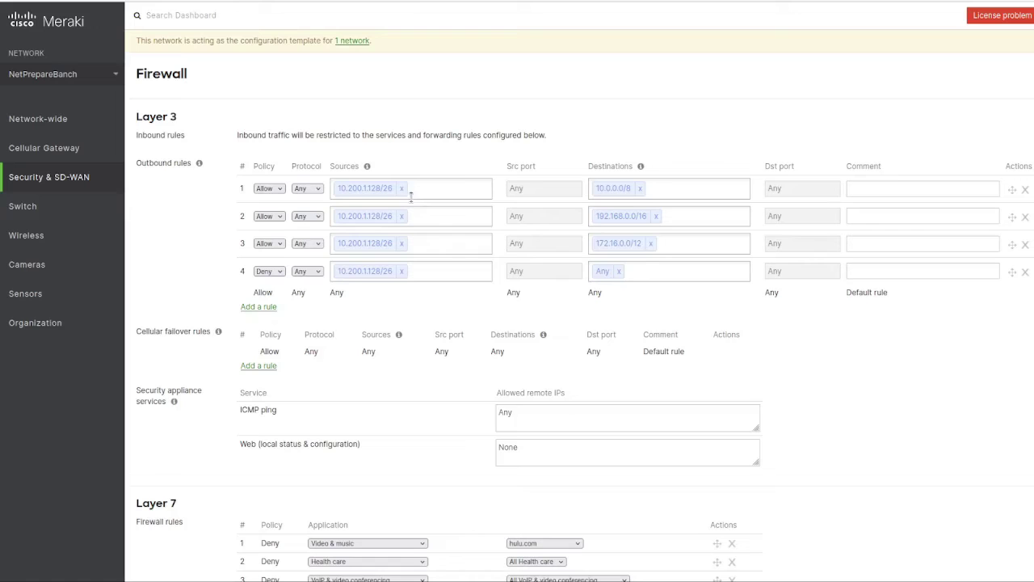
left_click(401, 188)
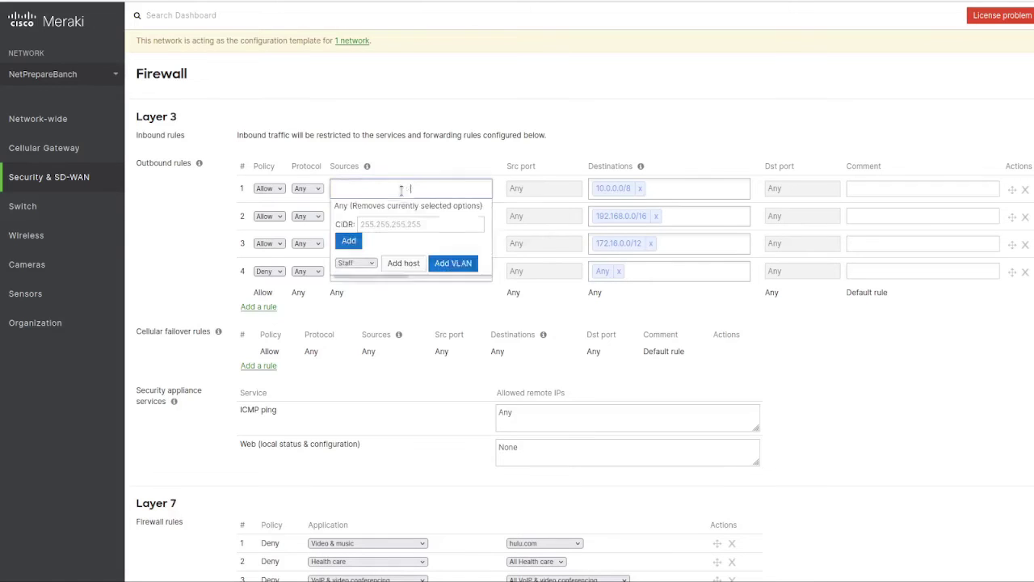
left_click(462, 135)
left_click(401, 216)
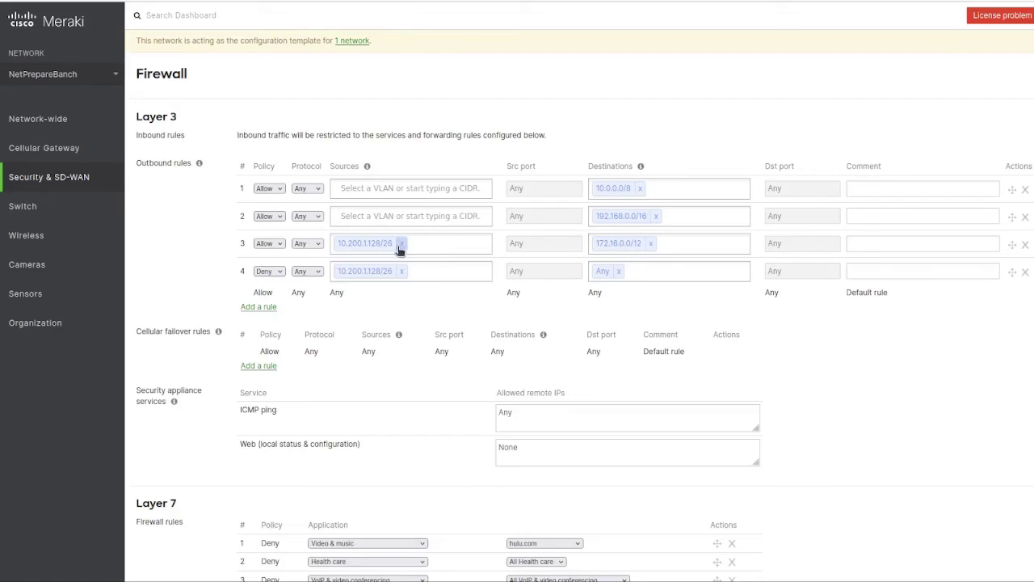
left_click(401, 244)
left_click(391, 245)
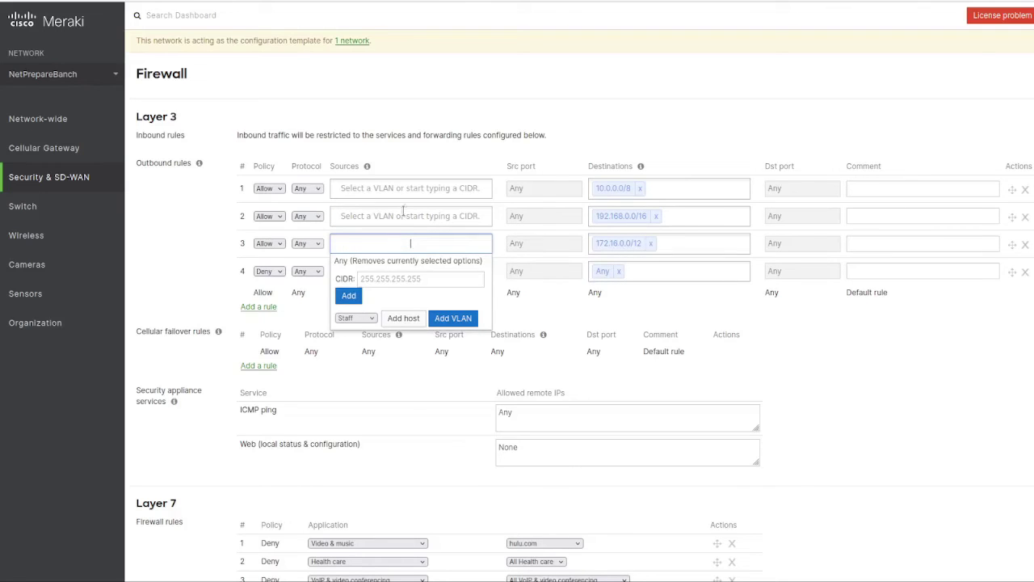
left_click(425, 168)
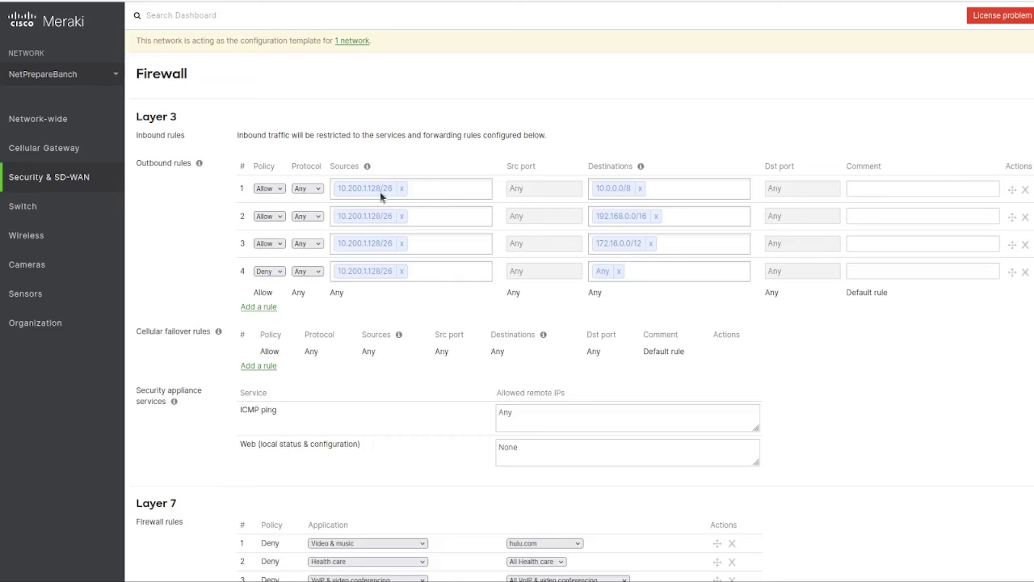
Step: Make the Printer VLAN the source of rule 1 in place of 10.200.1.128/26
left_click(401, 188)
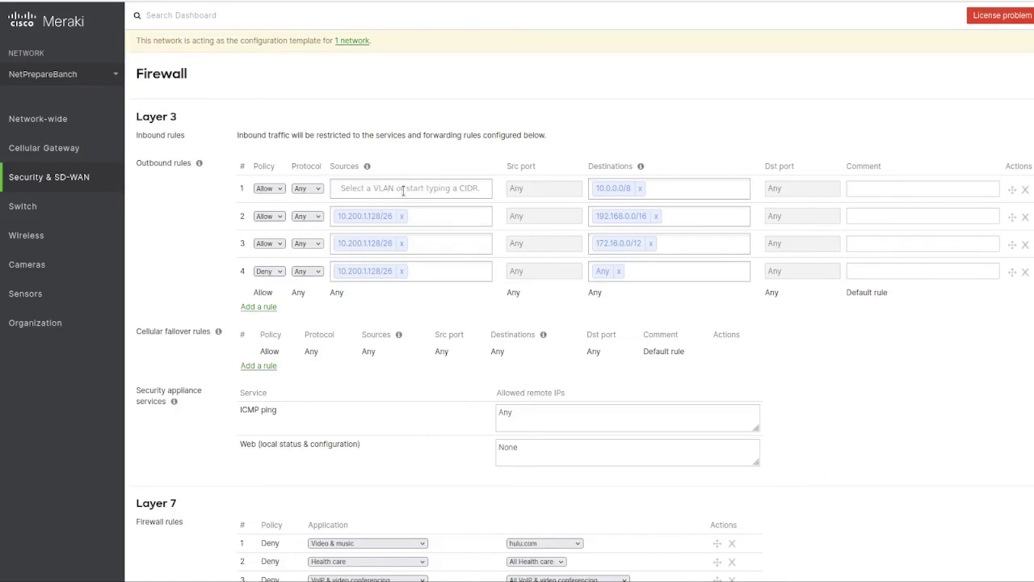
left_click(404, 191)
left_click(370, 264)
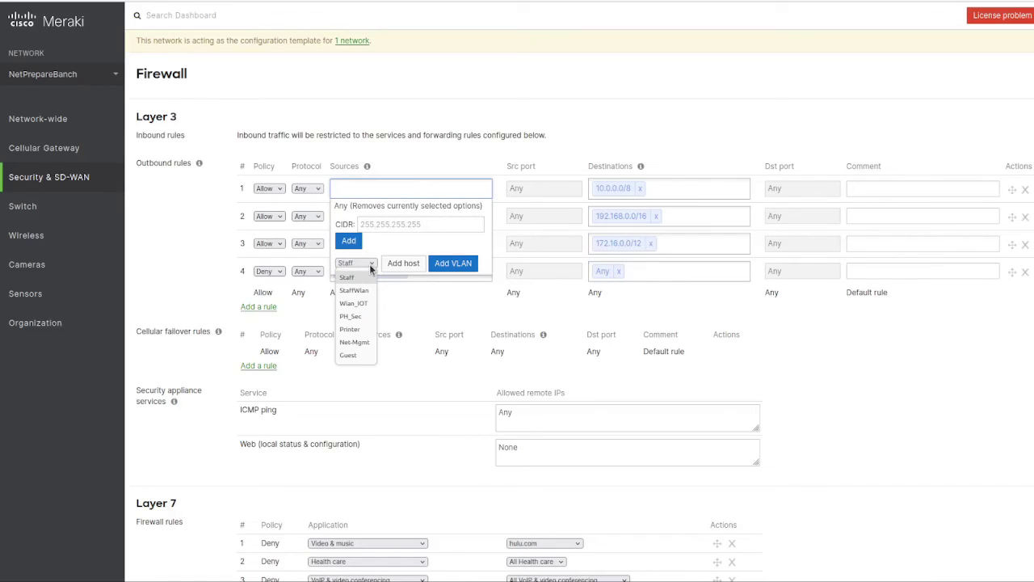
left_click(361, 334)
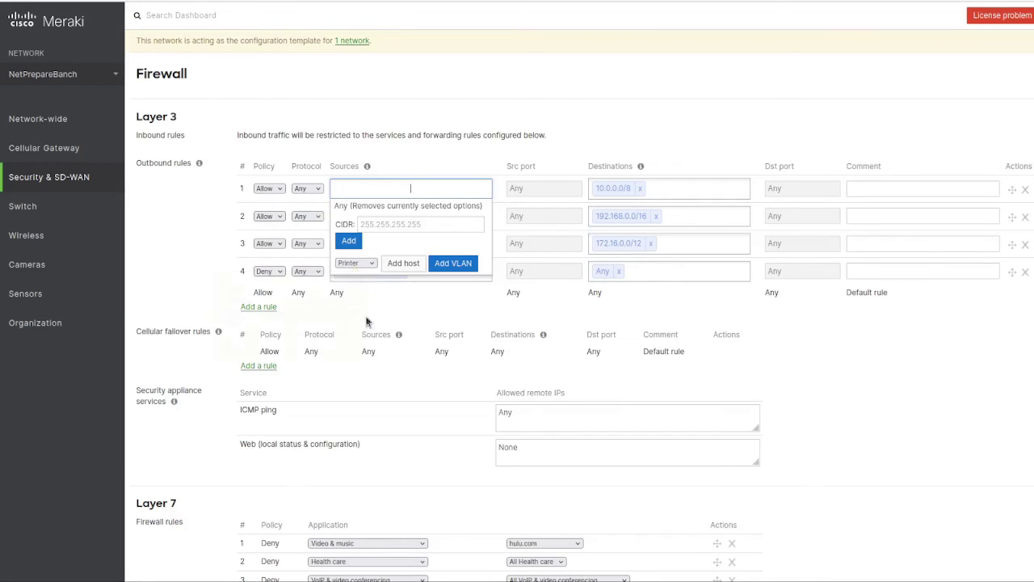
left_click(413, 265)
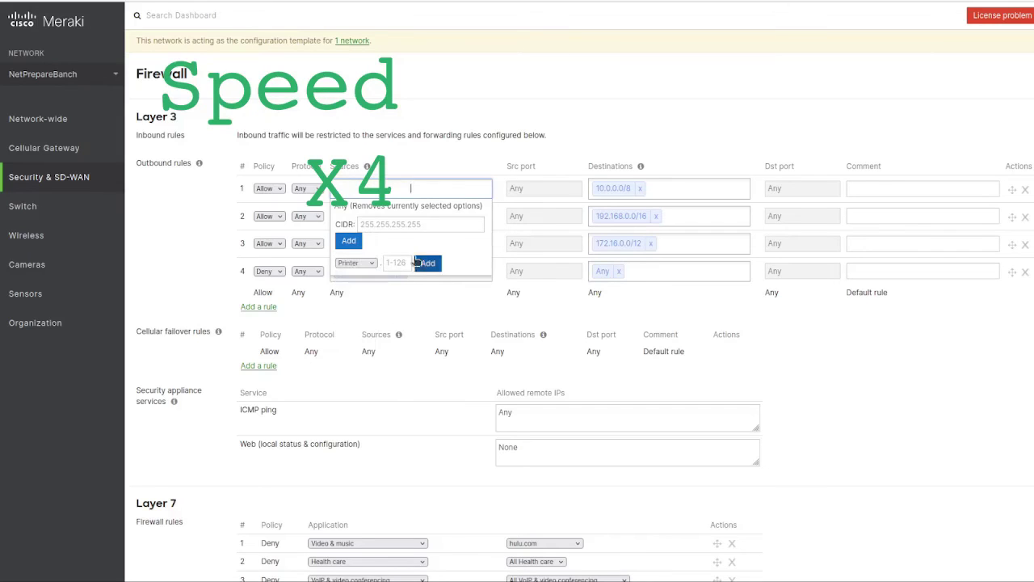
left_click(423, 265)
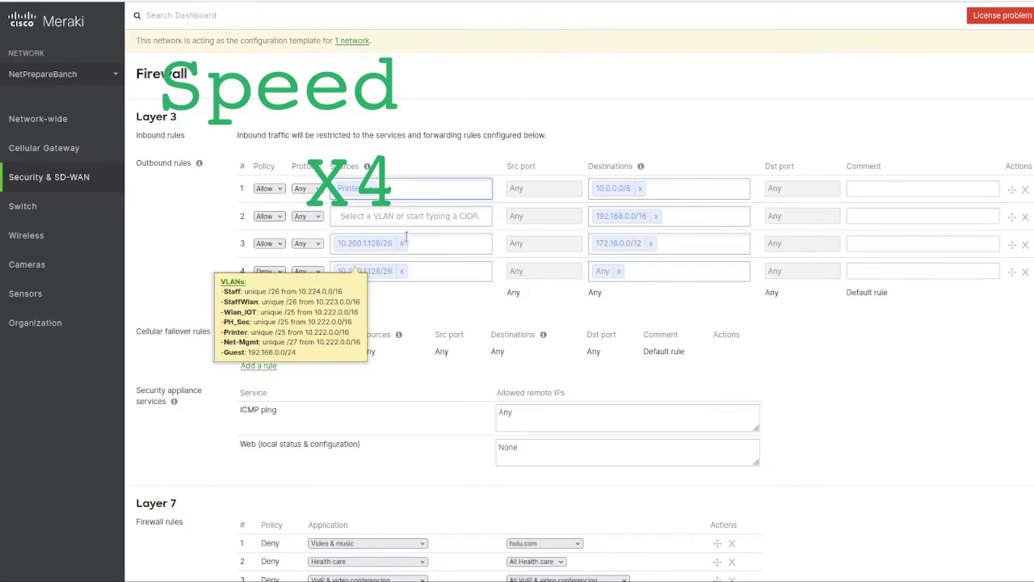
Step: Set the Printer VLAN as the source of rules 2, 3 and 4
left_click(357, 290)
left_click(356, 359)
left_click(454, 290)
left_click(410, 244)
left_click(357, 317)
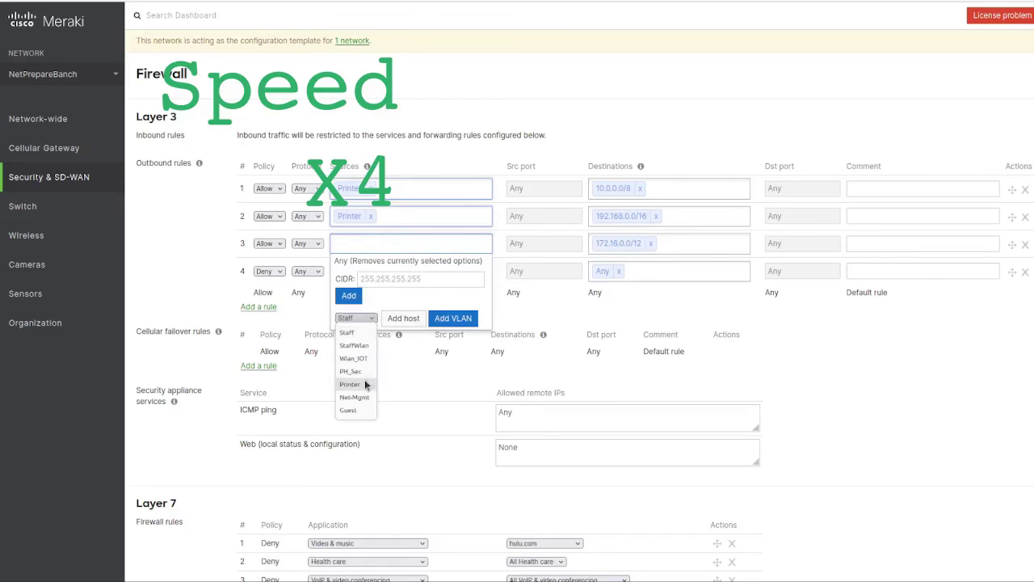
left_click(356, 386)
left_click(453, 318)
left_click(411, 271)
left_click(356, 346)
left_click(356, 413)
left_click(454, 345)
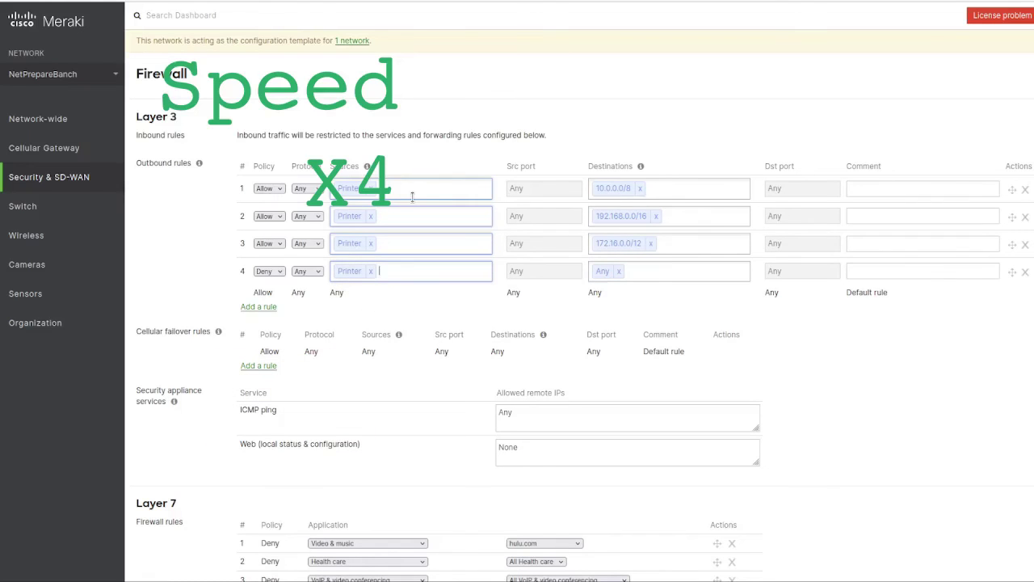
Step: Save the firewall changes so all four rules use the Printer VLAN source
scroll(556, 266, "down", 3)
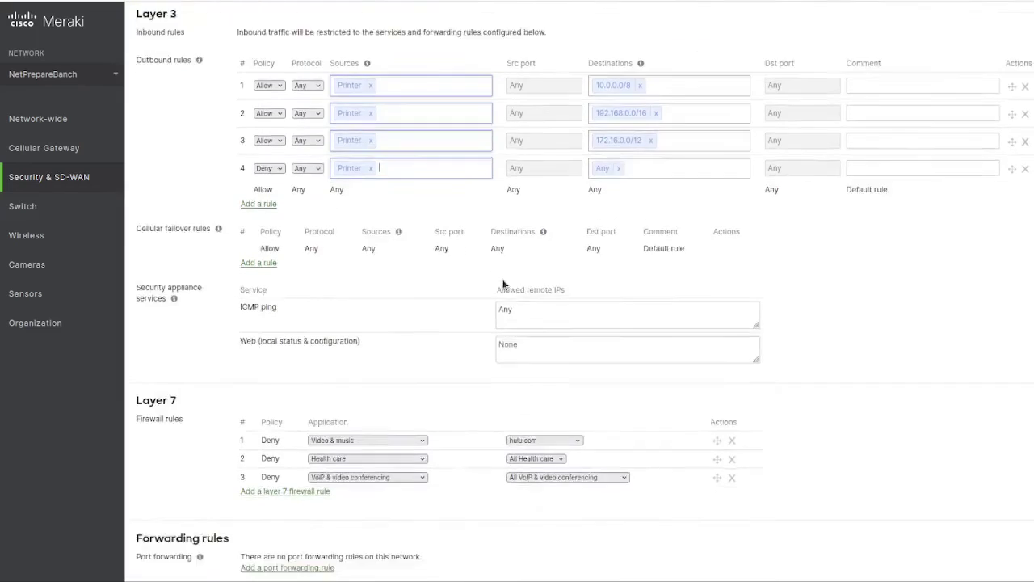
scroll(512, 397, "down", 3)
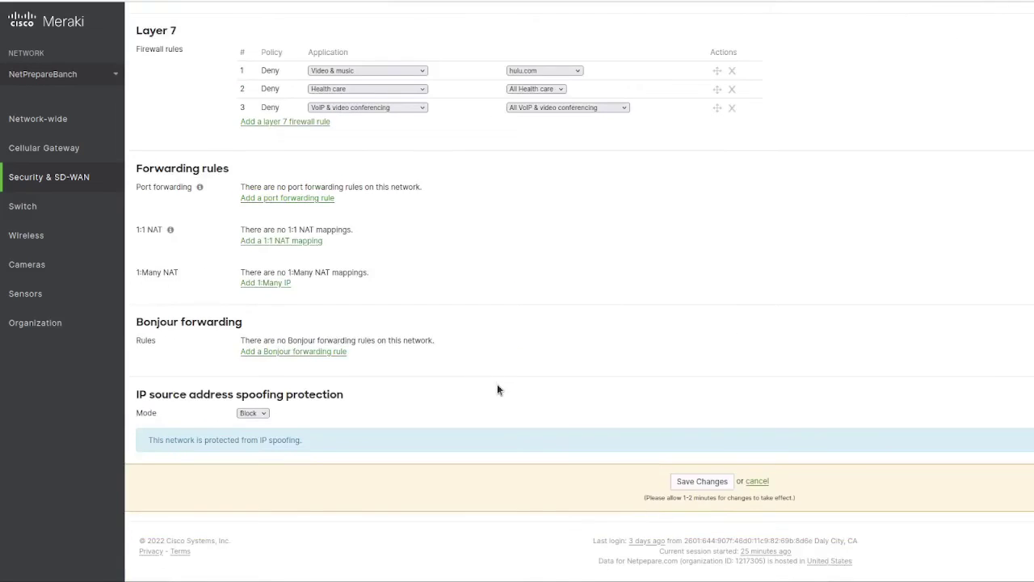
left_click(702, 483)
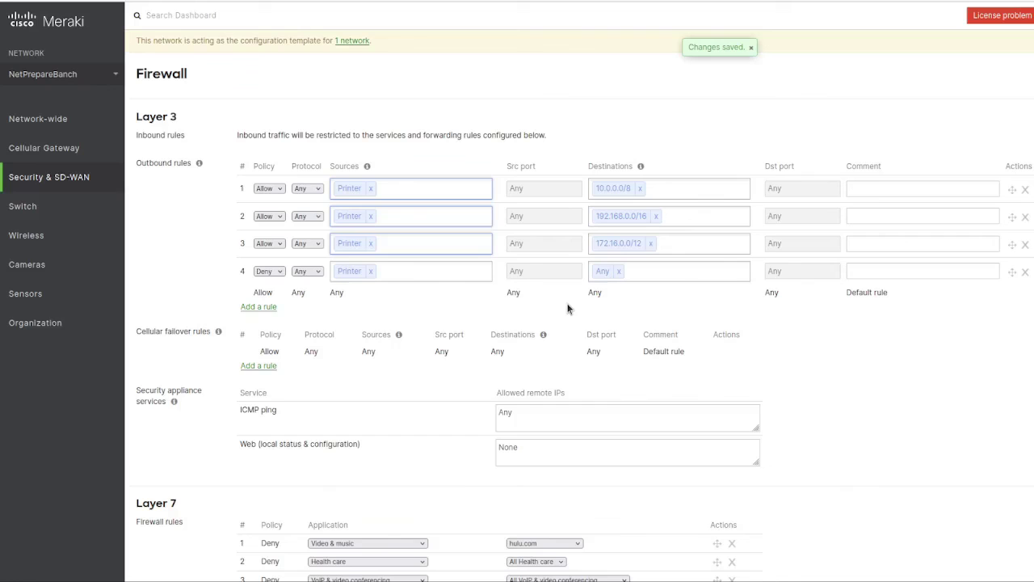
mouse_move(78, 123)
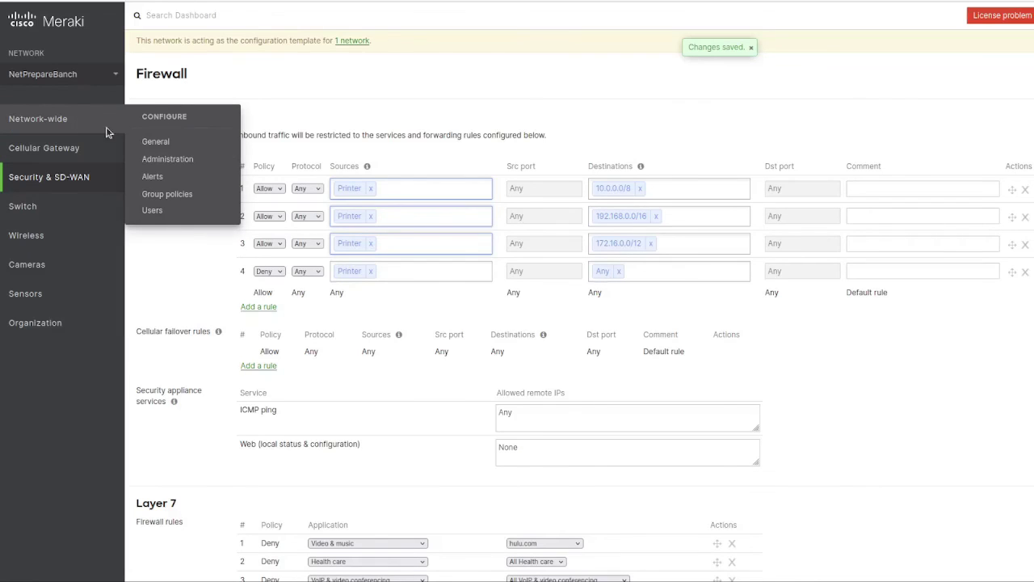
Step: Open the PH_Sec policy from Network-wide Group policies to review its layer 3 rules
left_click(171, 195)
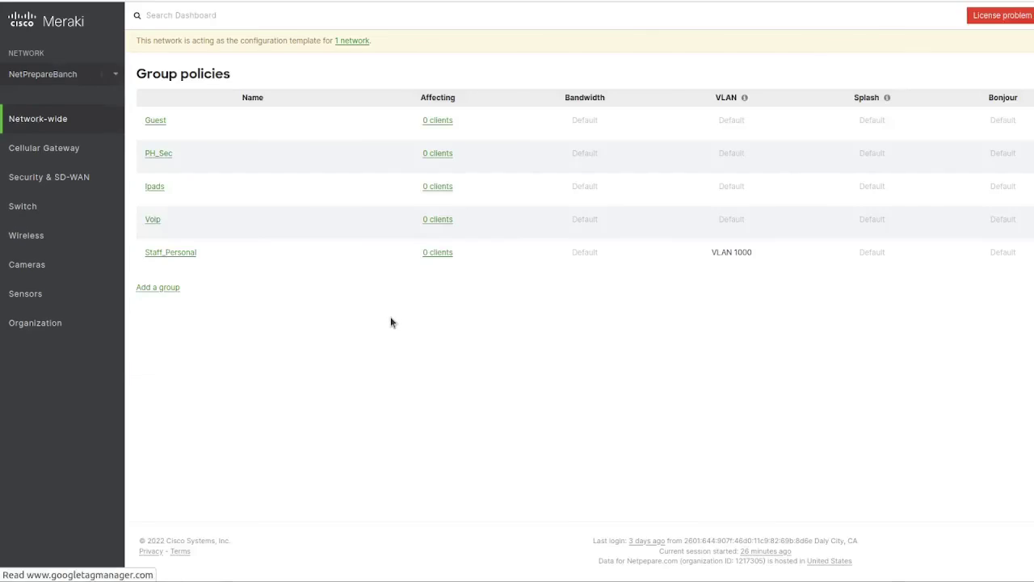
left_click(162, 152)
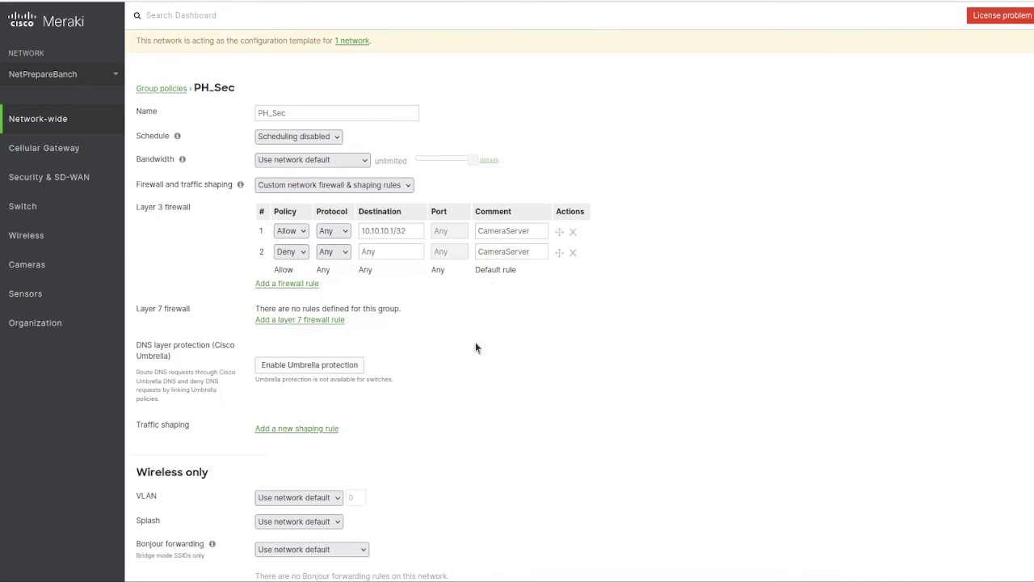
mouse_move(50, 189)
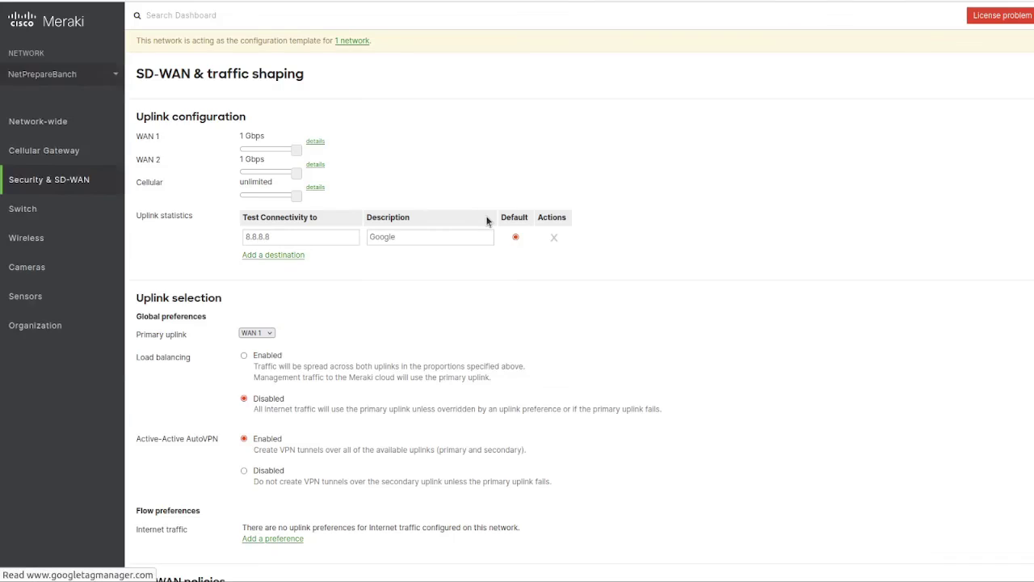
Step: Scroll the SD-WAN & traffic shaping page to check load balancing, AutoVPN and shaping rules
scroll(439, 268, "down", 7)
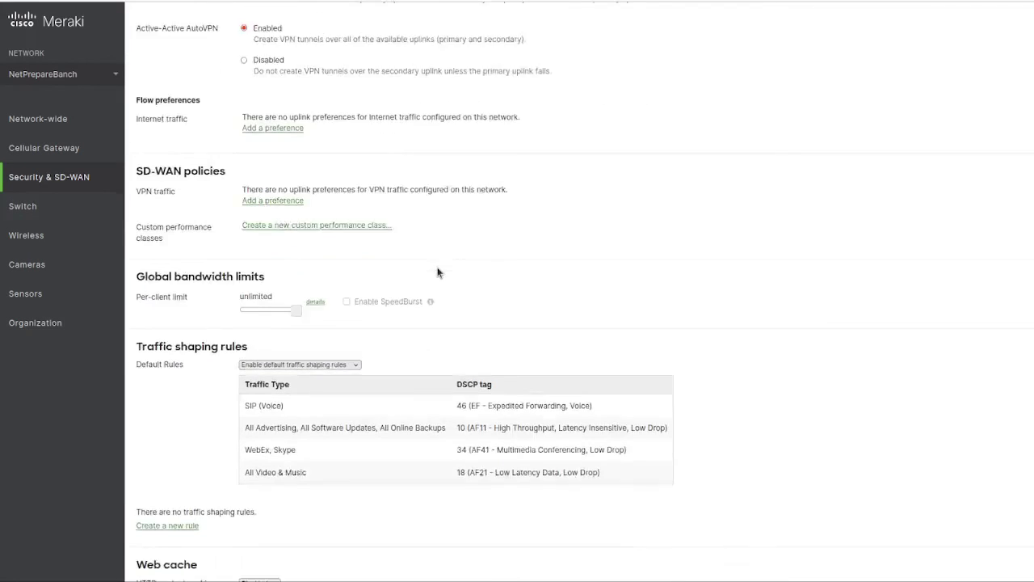
scroll(437, 273, "up", 8)
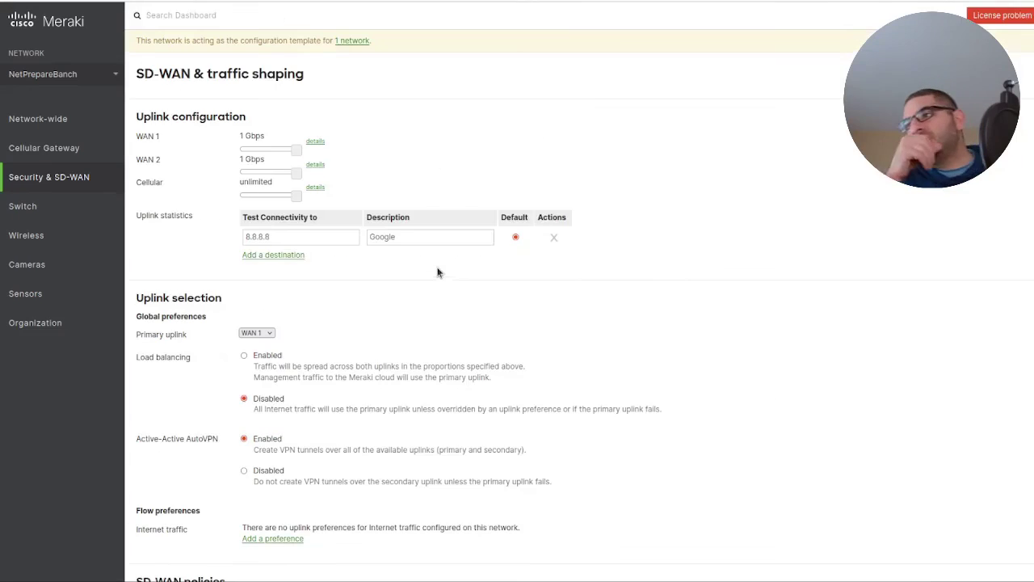